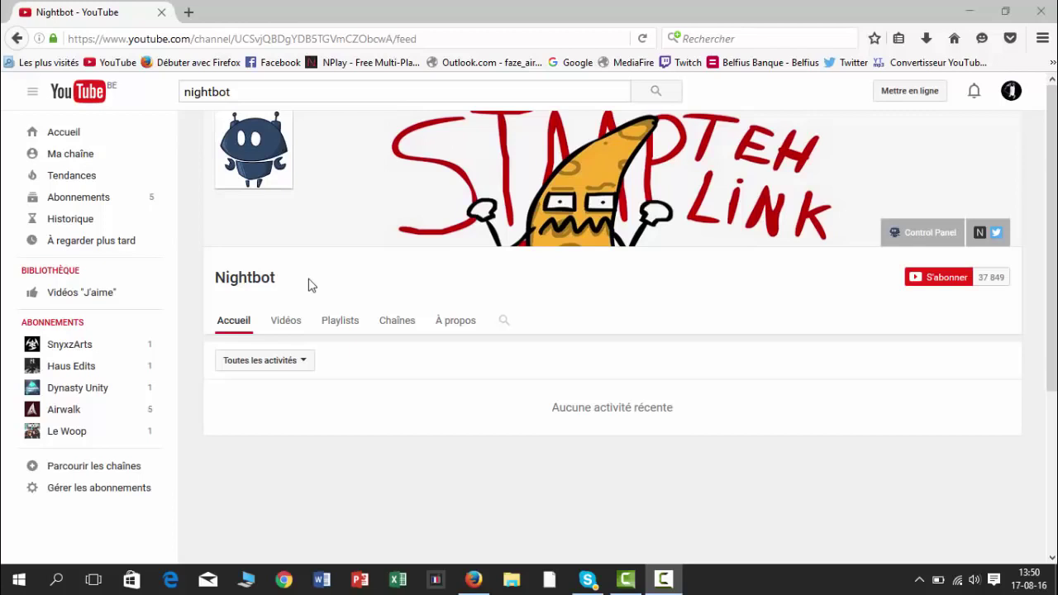
- Open Nightbot's Control Panel site from the channel's About links and go to its login page
{"action": "left_click", "coordinate": [450, 324]}
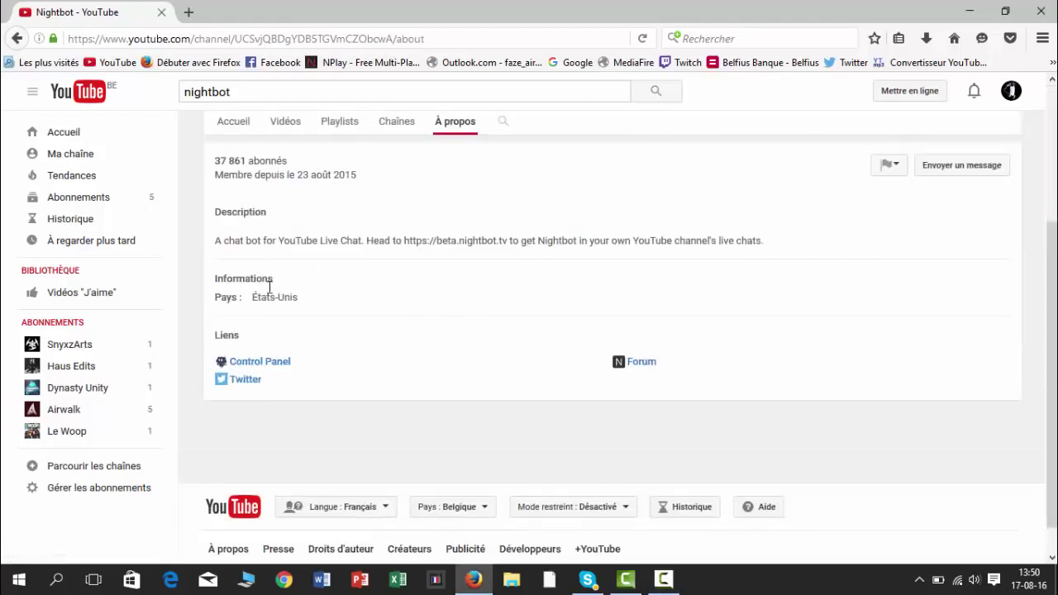
{"action": "left_click", "coordinate": [263, 363]}
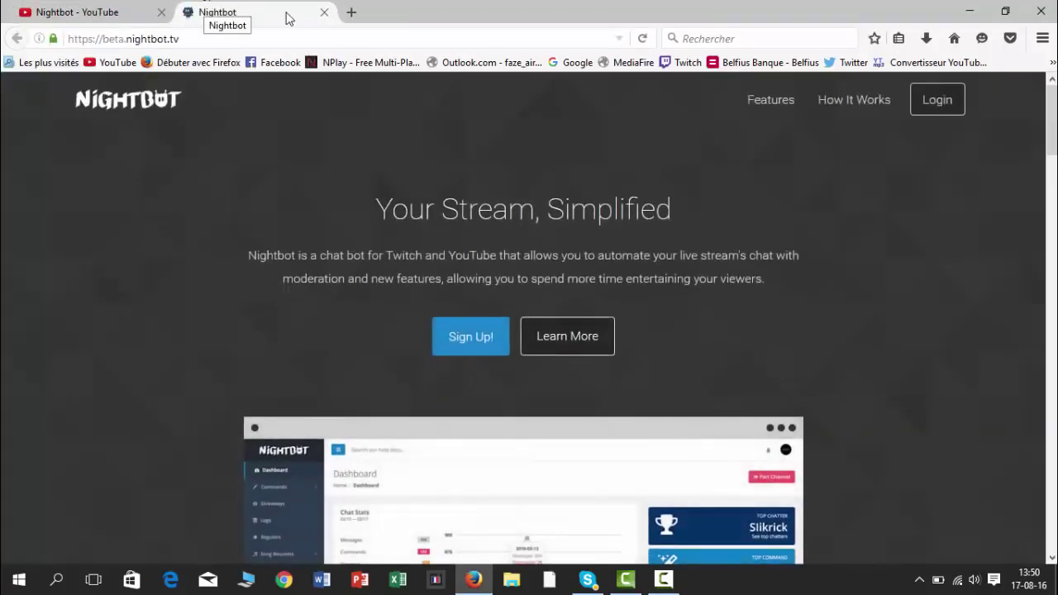
{"action": "left_click", "coordinate": [938, 100]}
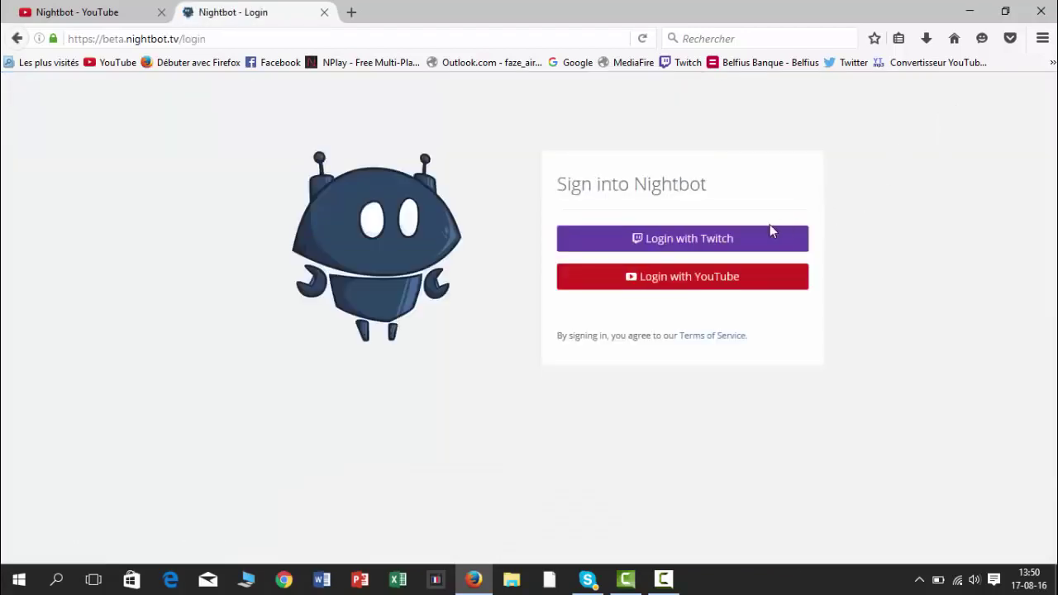
- Sign into Nightbot with YouTube using the personal Google account with the e-mail address, and authorize the requested YouTube permissions
{"action": "left_click", "coordinate": [697, 279]}
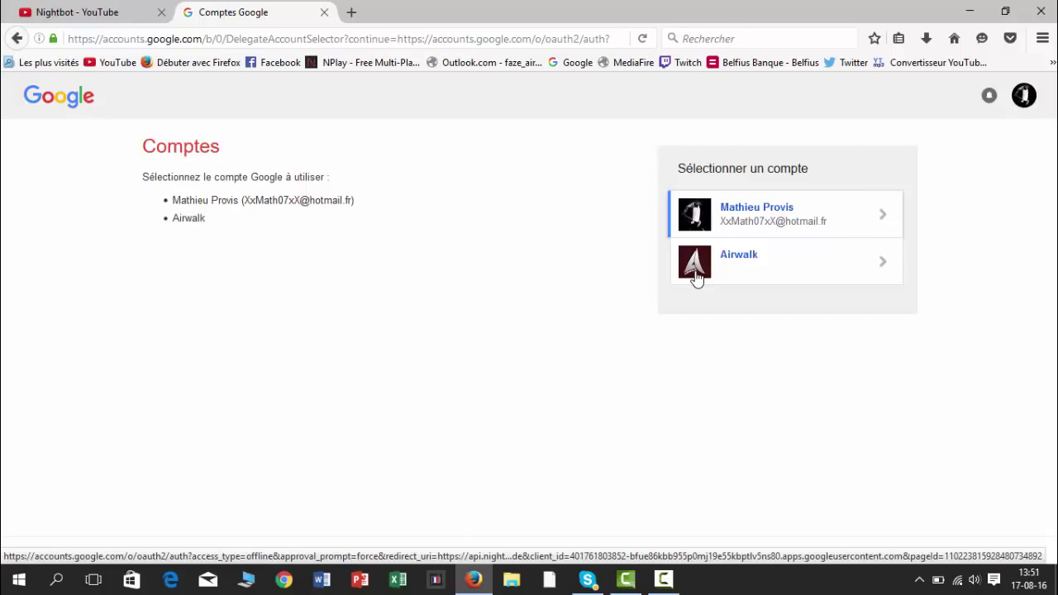
{"action": "left_click", "coordinate": [868, 213]}
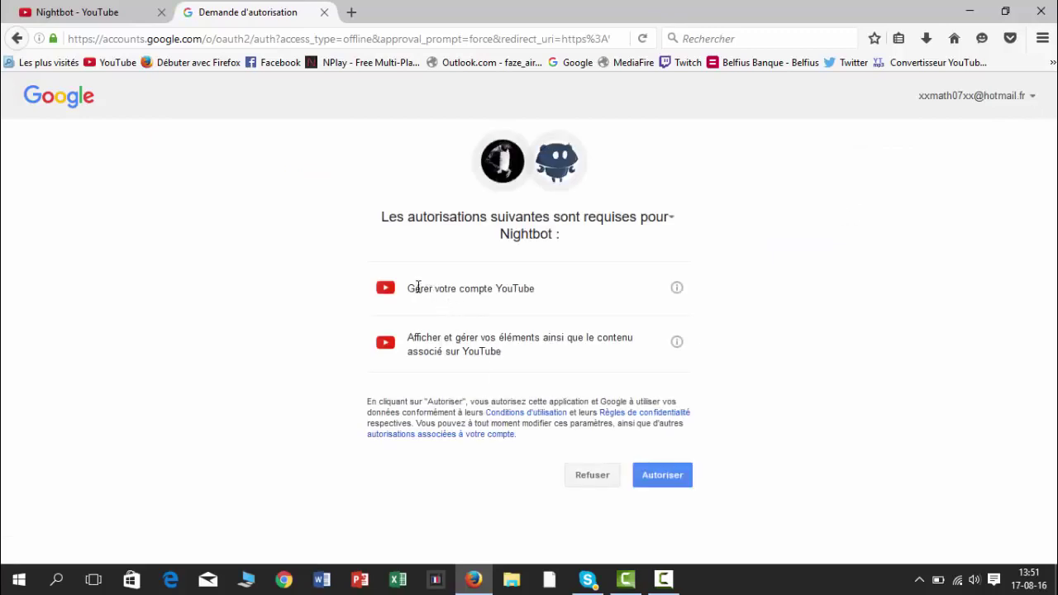
{"action": "left_click", "coordinate": [658, 481]}
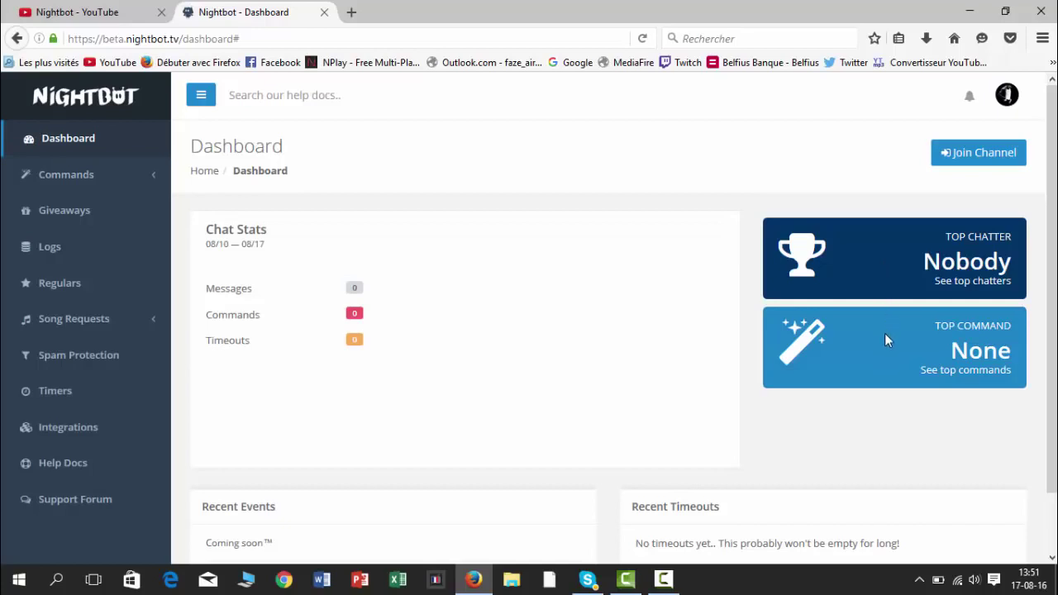
- Open the default commands page and look over the first entries in the command settings
{"action": "left_click", "coordinate": [120, 193]}
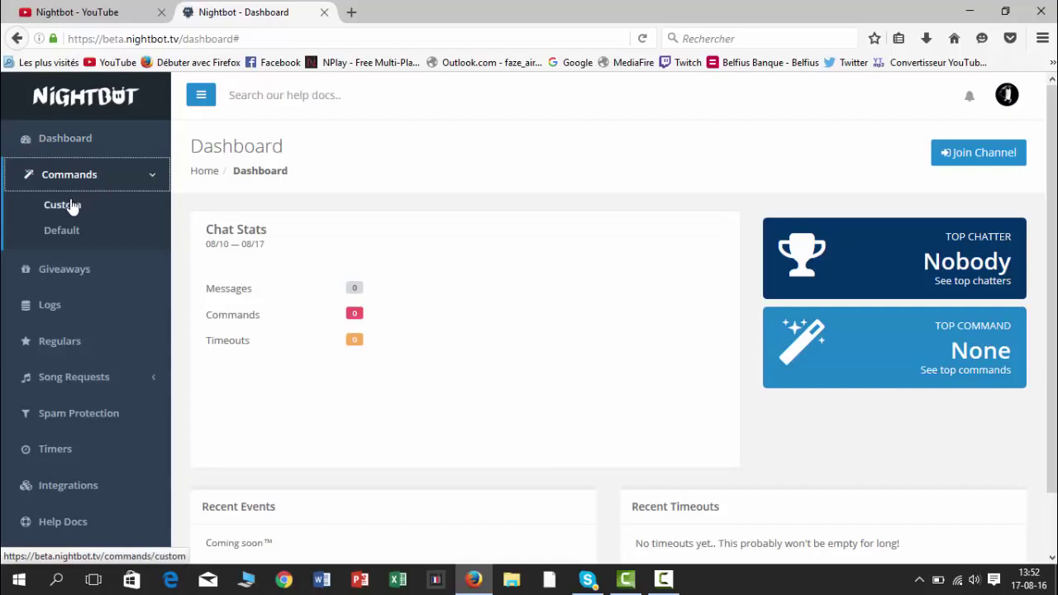
{"action": "left_click", "coordinate": [71, 239]}
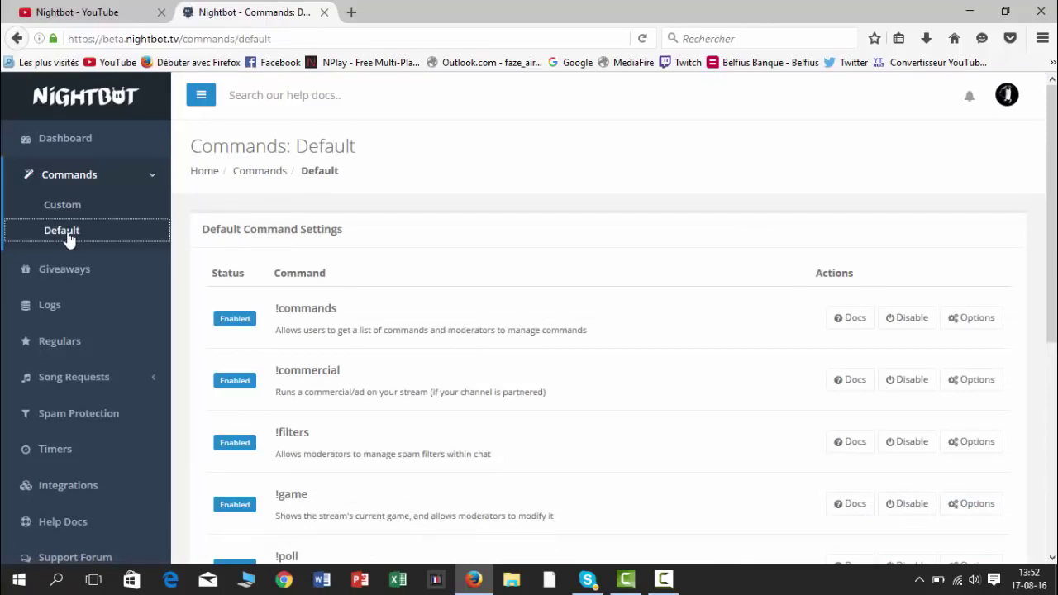
{"action": "scroll", "coordinate": [441, 357], "scroll_direction": "down", "scroll_amount": 1}
{"action": "scroll", "coordinate": [441, 358], "scroll_direction": "down", "scroll_amount": 2}
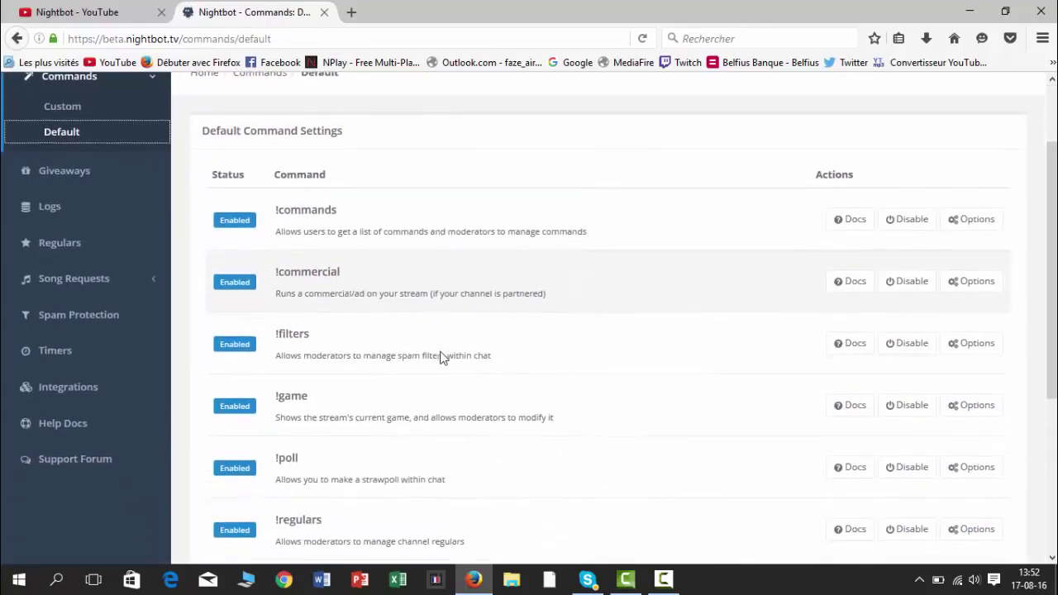
{"action": "scroll", "coordinate": [439, 354], "scroll_direction": "up", "scroll_amount": 3}
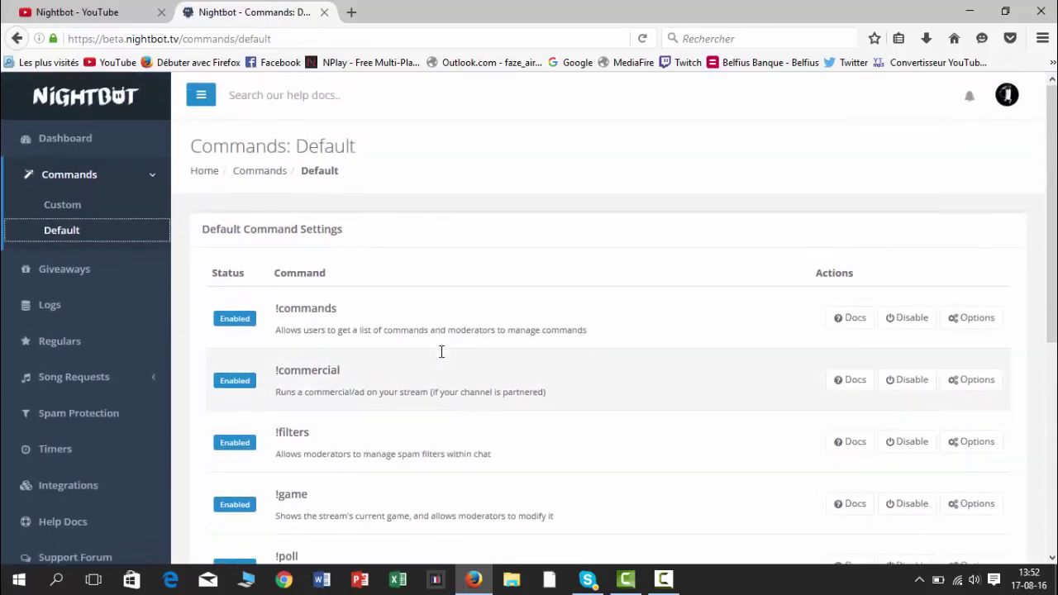
- Have Nightbot join the channel from the dashboard, close the moderator instructions and try to make it part the channel
{"action": "left_click", "coordinate": [137, 137]}
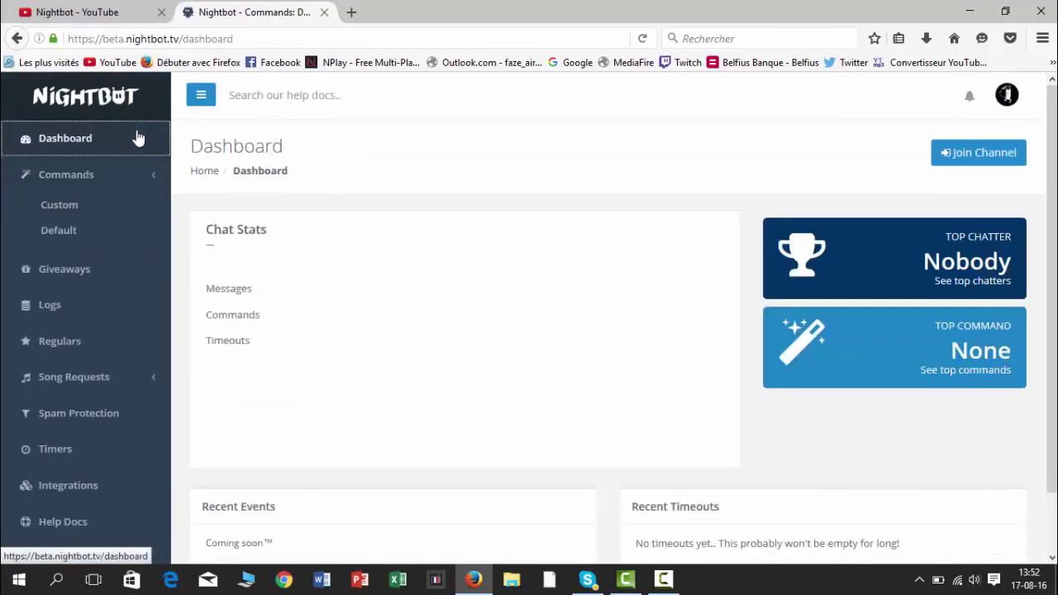
{"action": "left_click", "coordinate": [1003, 162]}
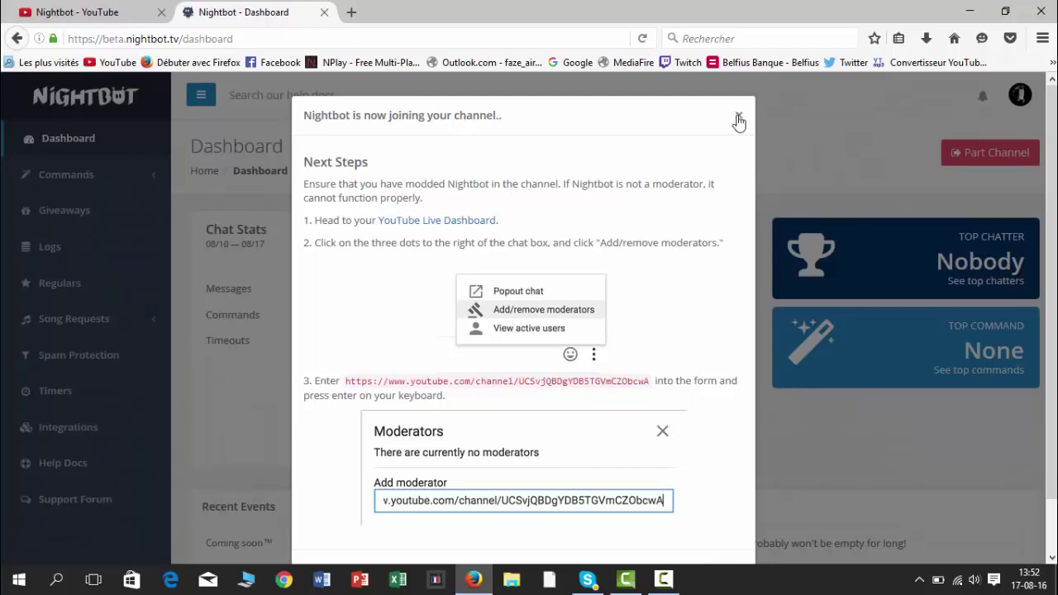
{"action": "left_click", "coordinate": [736, 118]}
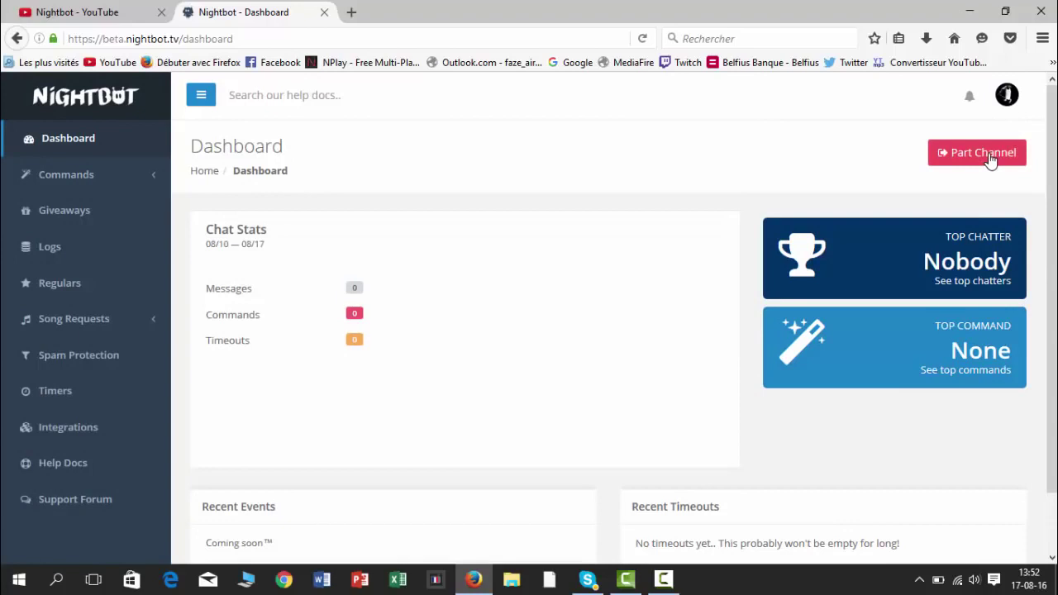
{"action": "left_click", "coordinate": [991, 160]}
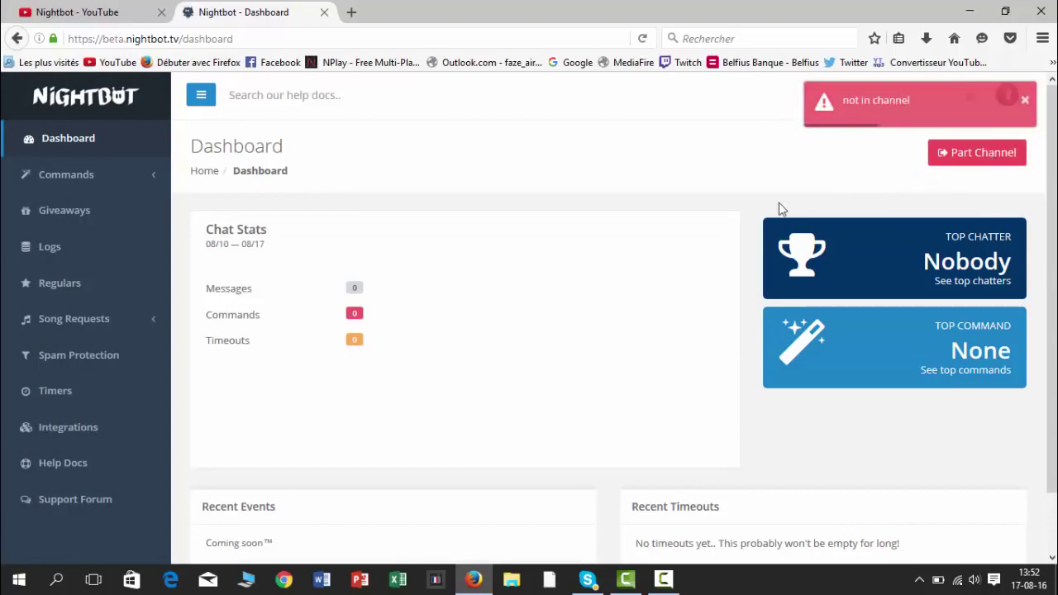
- Review the full list of default commands and their descriptions, from !commands down to !winner
{"action": "left_click", "coordinate": [50, 175]}
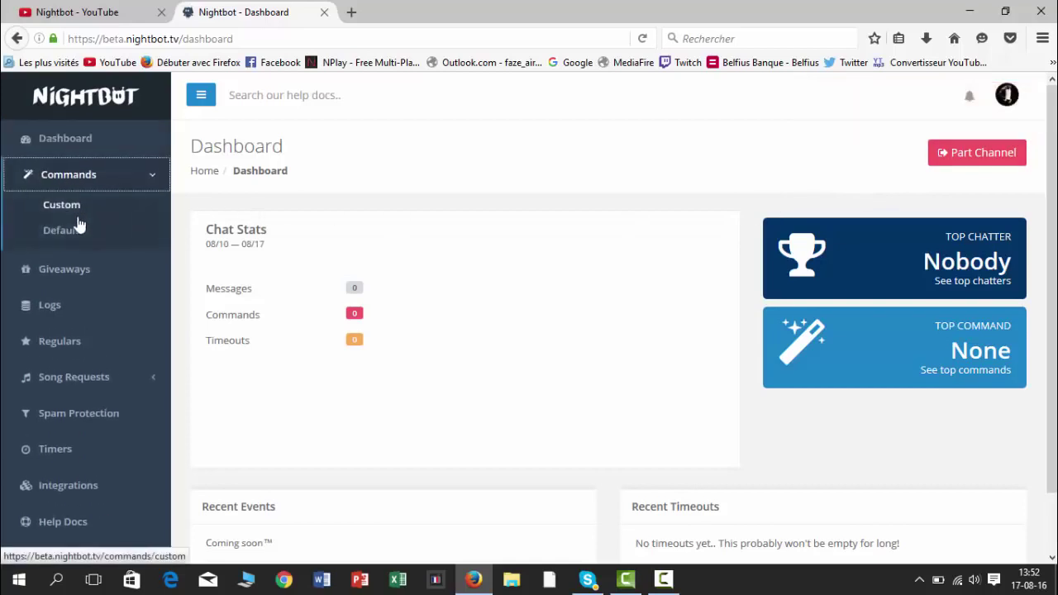
{"action": "left_click", "coordinate": [65, 229]}
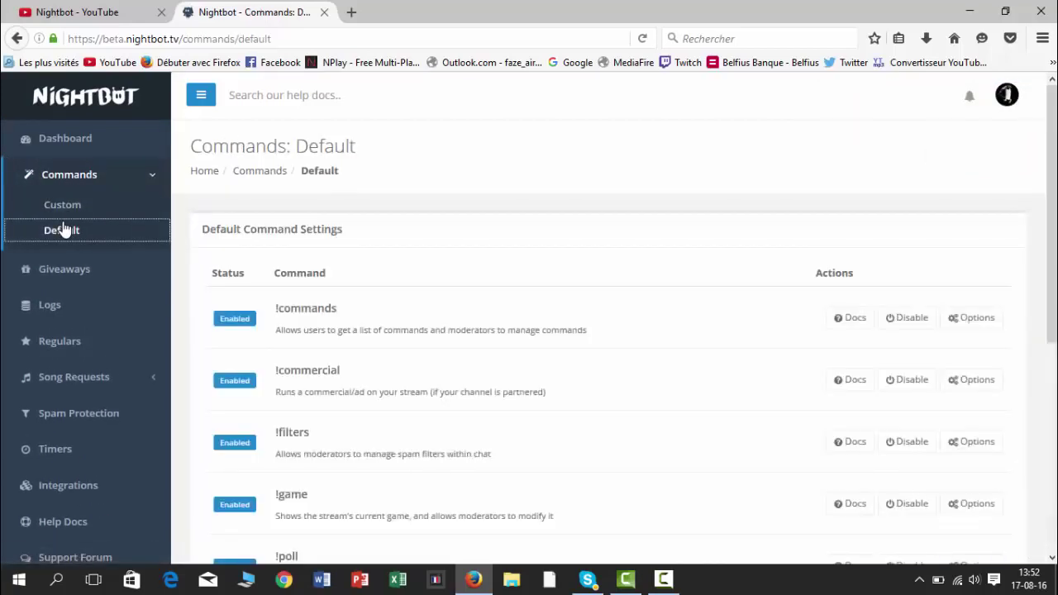
{"action": "scroll", "coordinate": [421, 372], "scroll_direction": "down", "scroll_amount": 3}
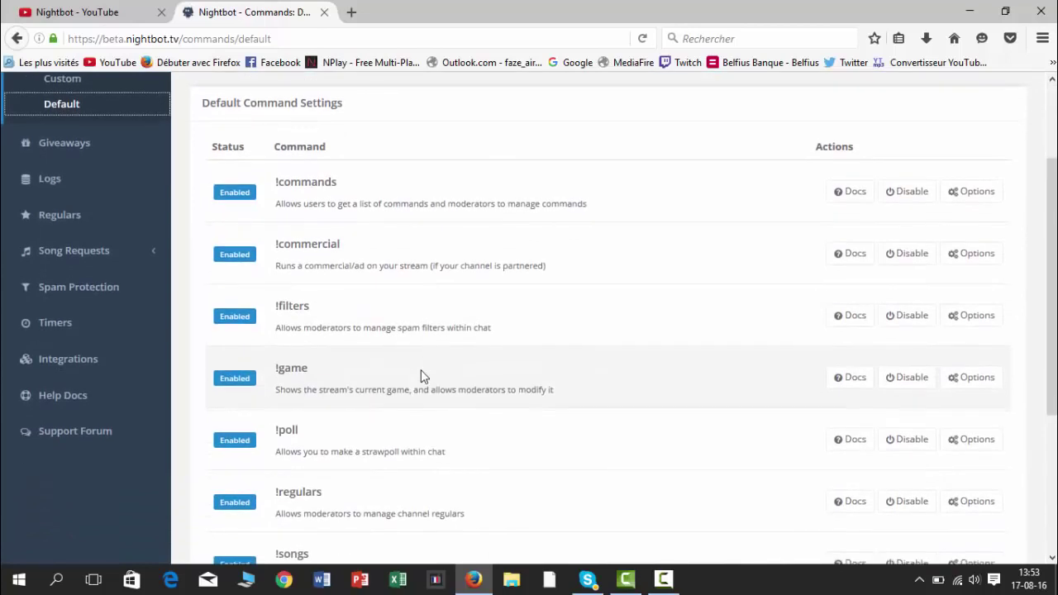
{"action": "scroll", "coordinate": [421, 376], "scroll_direction": "down", "scroll_amount": 5}
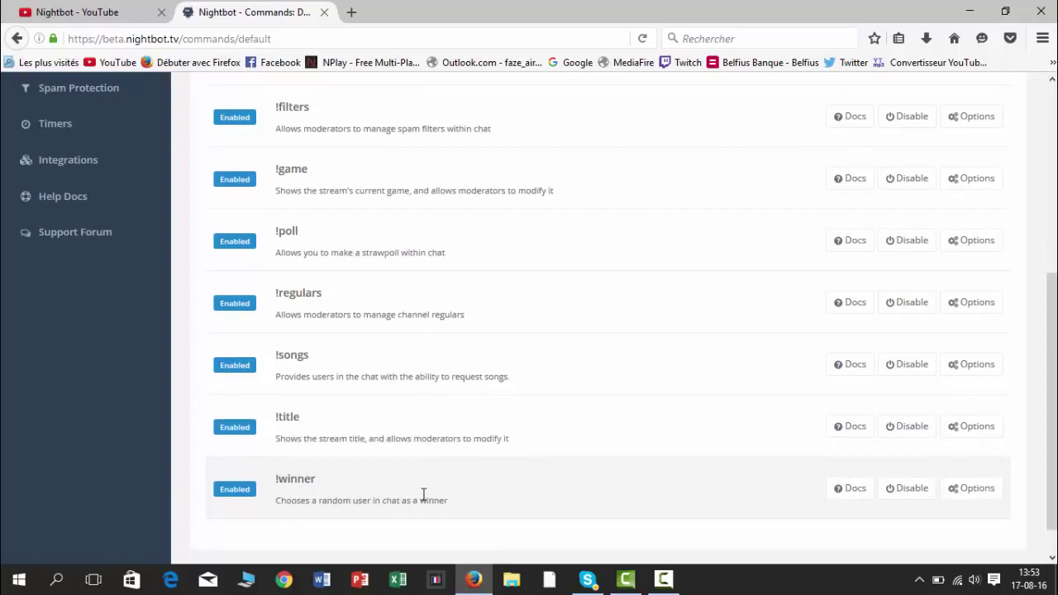
{"action": "scroll", "coordinate": [424, 494], "scroll_direction": "up", "scroll_amount": 1}
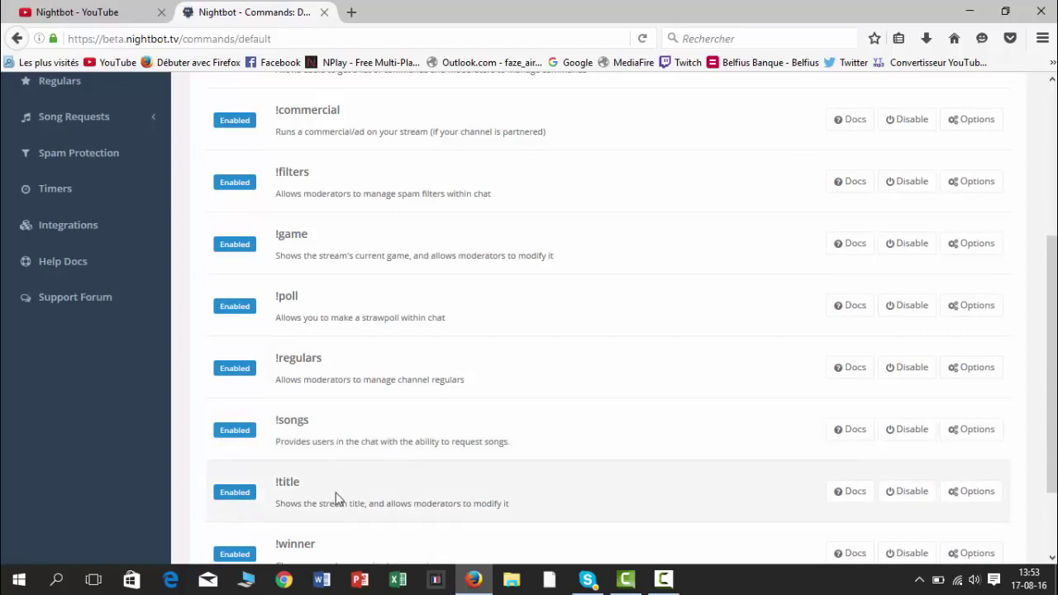
{"action": "scroll", "coordinate": [314, 499], "scroll_direction": "up", "scroll_amount": 1}
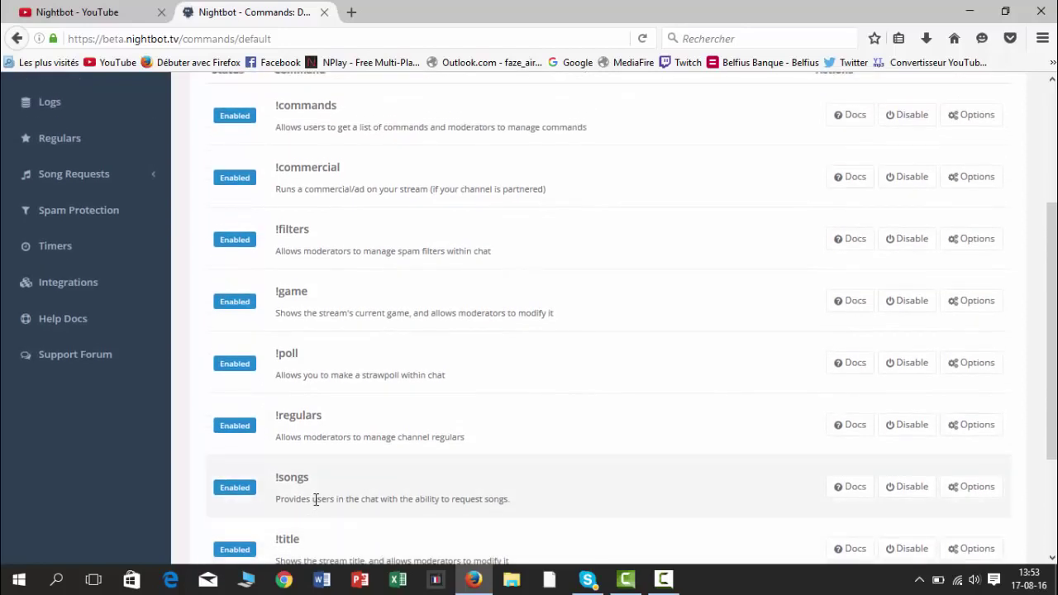
{"action": "scroll", "coordinate": [349, 260], "scroll_direction": "up", "scroll_amount": 2}
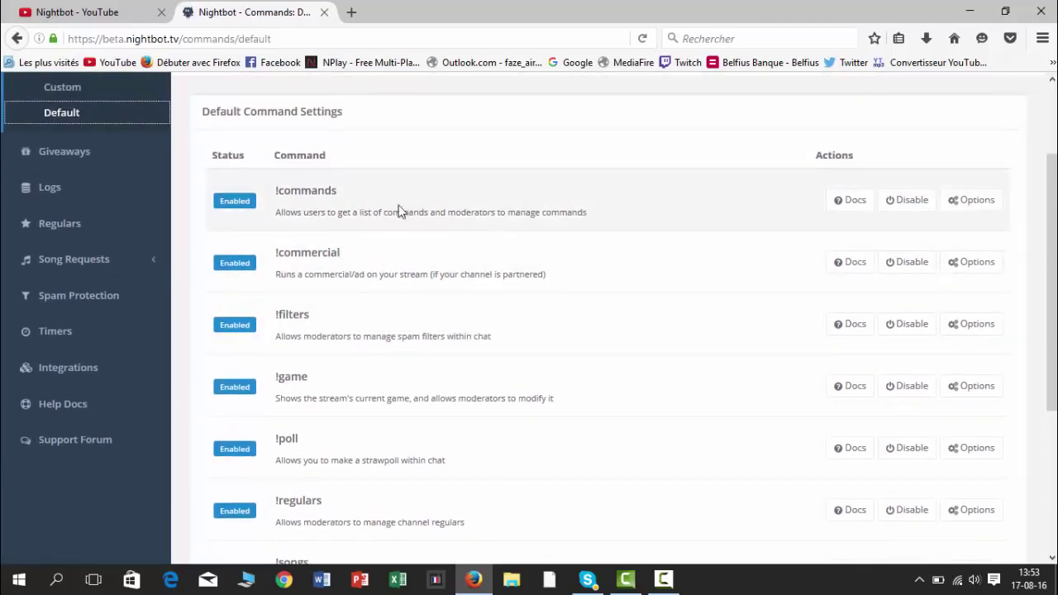
{"action": "scroll", "coordinate": [333, 402], "scroll_direction": "down", "scroll_amount": 3}
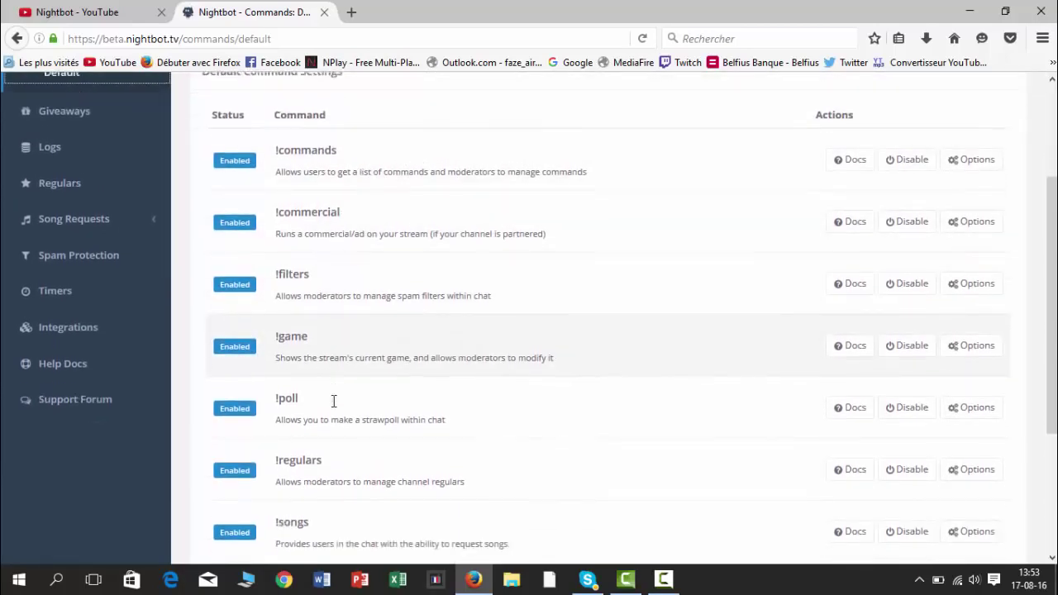
{"action": "scroll", "coordinate": [333, 406], "scroll_direction": "up", "scroll_amount": 5}
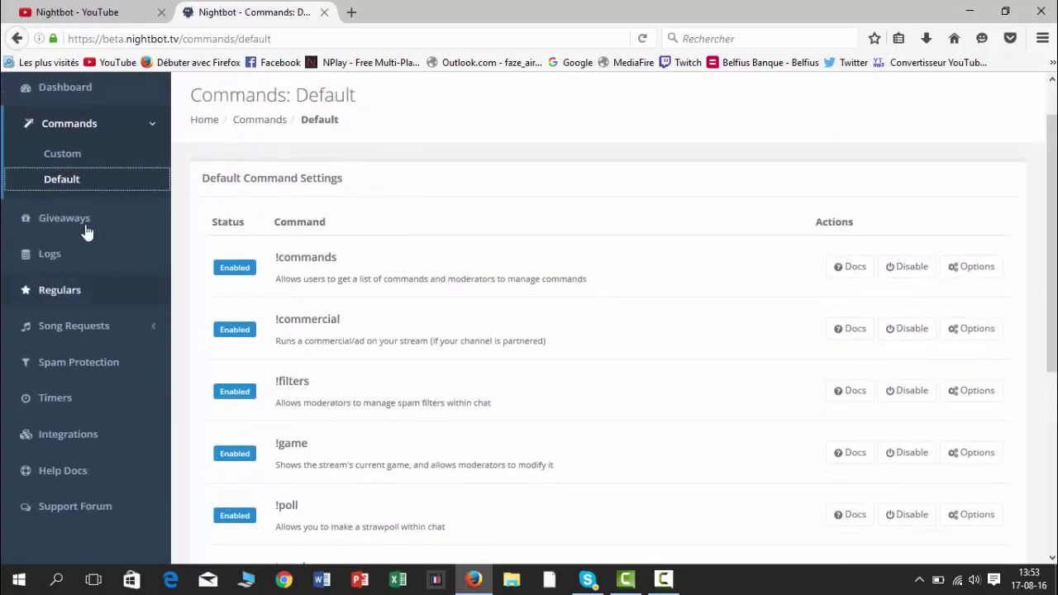
- Start a new custom channel command and name it !facebook
{"action": "left_click", "coordinate": [63, 156]}
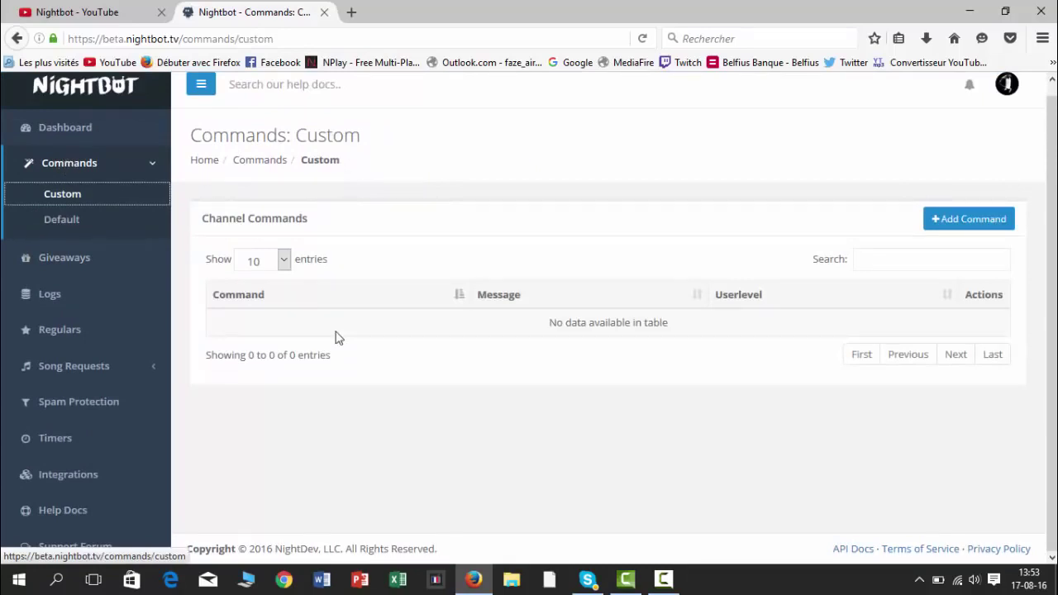
{"action": "left_click", "coordinate": [960, 218]}
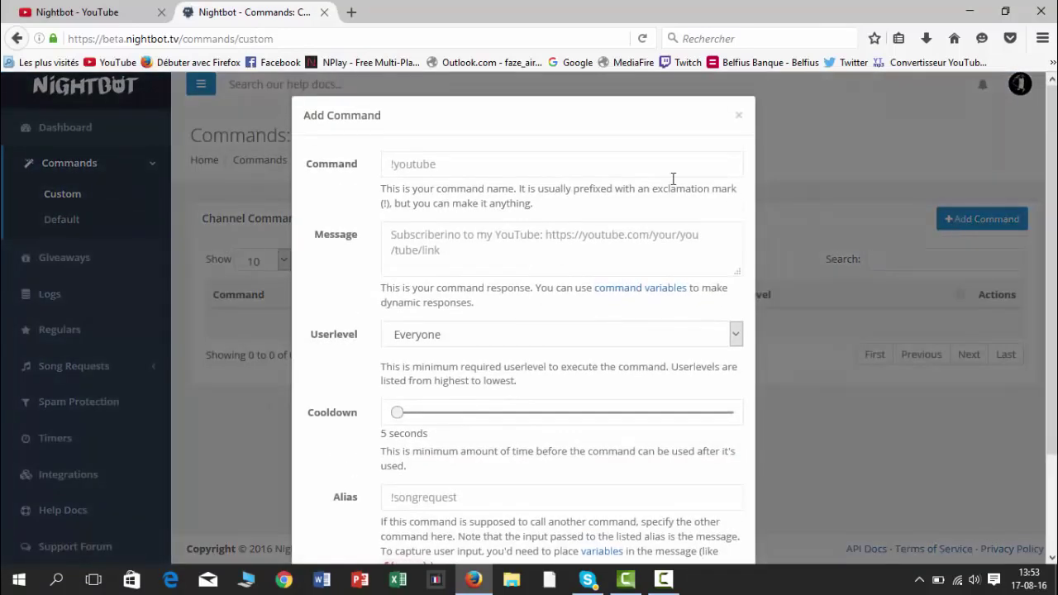
{"action": "left_click", "coordinate": [565, 172]}
{"action": "type", "text": "!"}
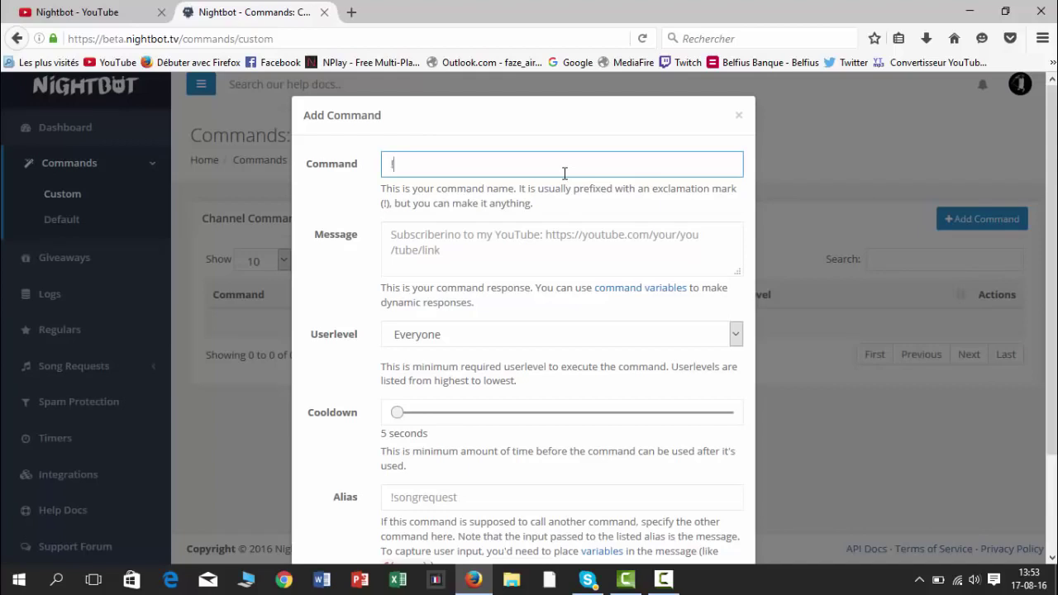
{"action": "type", "text": "facebook"}
- Set the !facebook command's message to "Likez ma page facebook :" and keep its userlevel at Everyone
{"action": "left_click", "coordinate": [532, 231]}
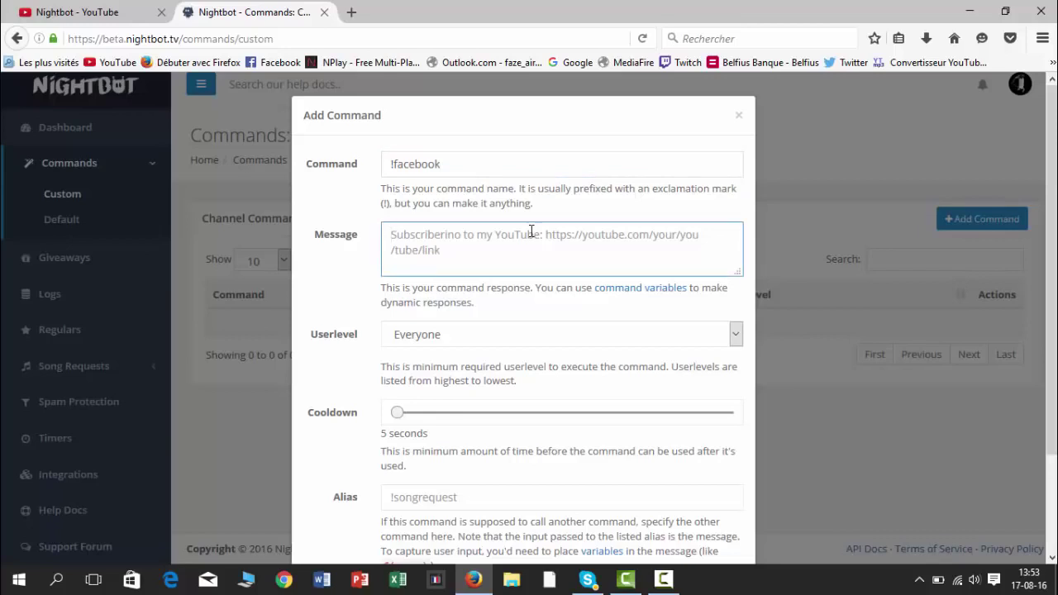
{"action": "type", "text": "Like"}
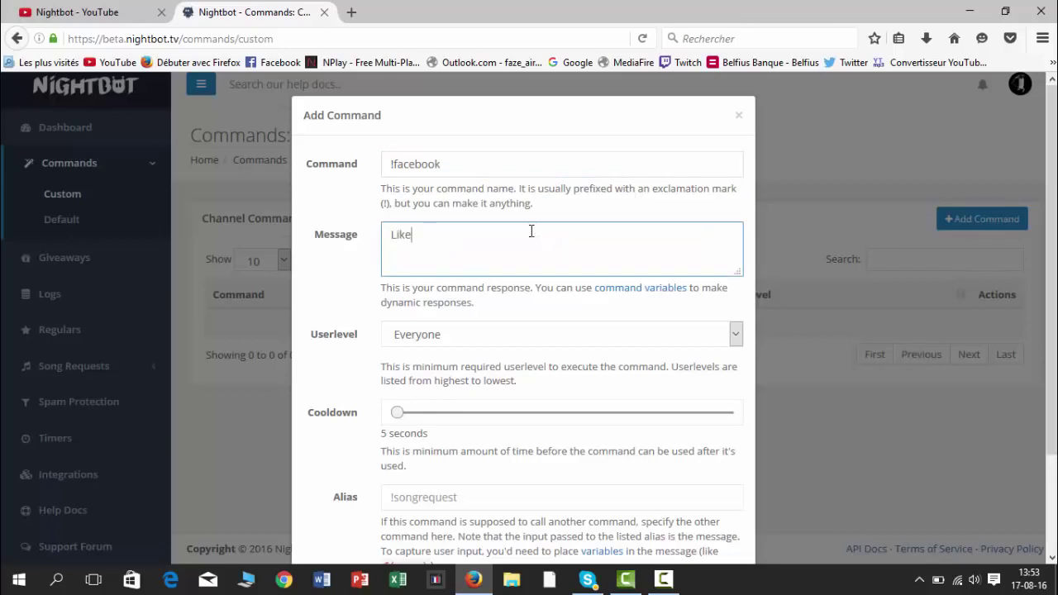
{"action": "type", "text": "z ma page facebook "}
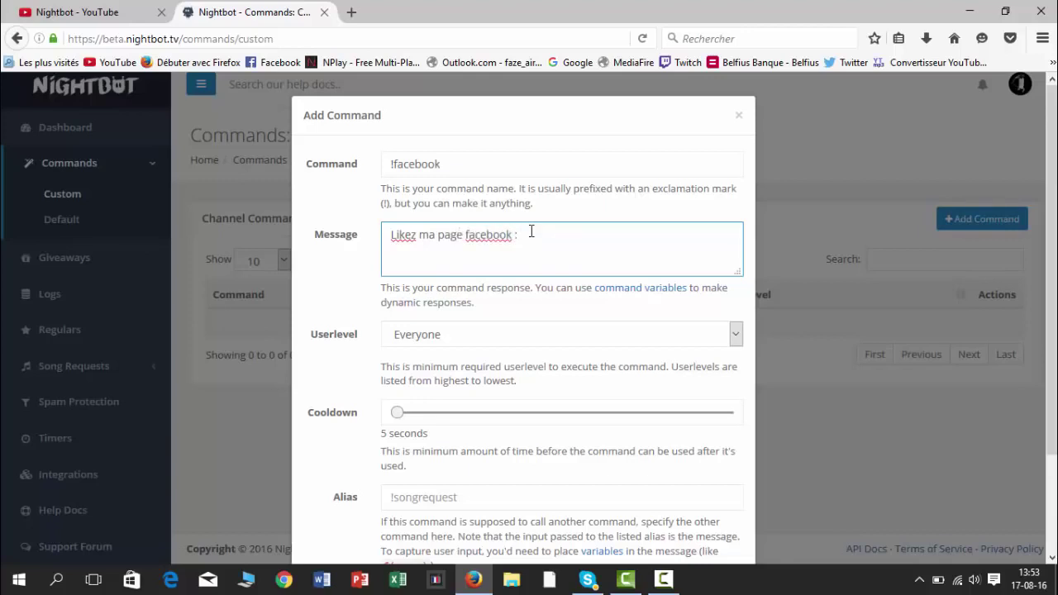
{"action": "type", "text": ":"}
{"action": "left_click", "coordinate": [736, 336]}
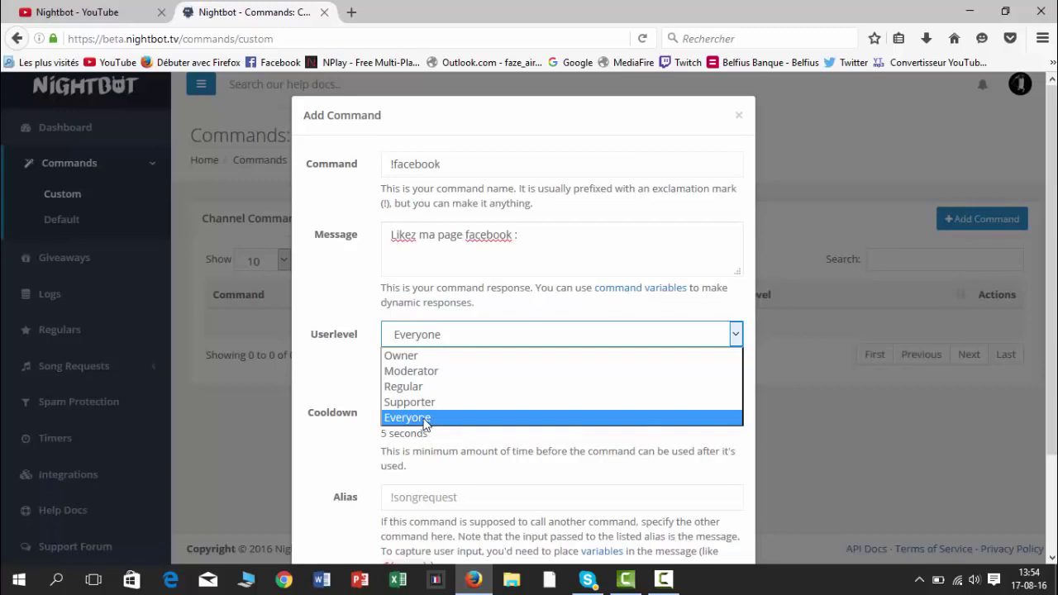
{"action": "left_click", "coordinate": [411, 465]}
- Enter !abcd as the alias of the !facebook command
{"action": "scroll", "coordinate": [412, 463], "scroll_direction": "down", "scroll_amount": 2}
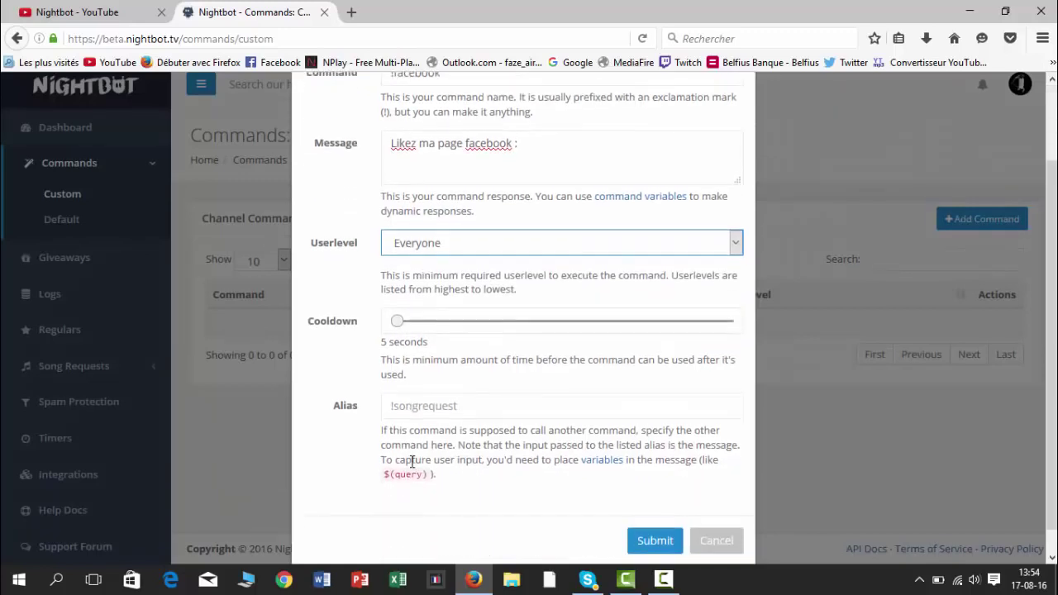
{"action": "left_click", "coordinate": [421, 407]}
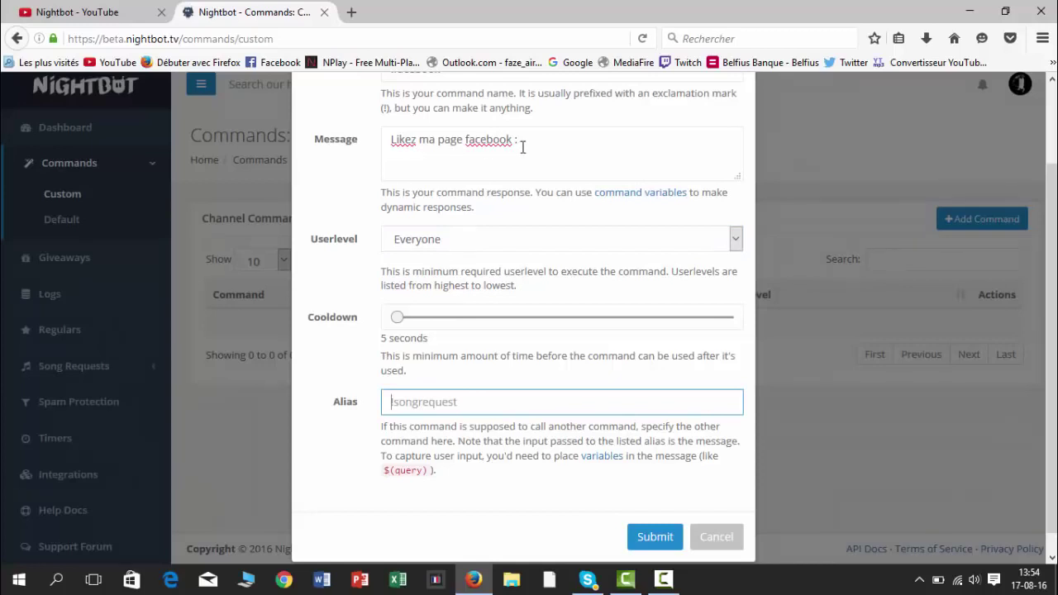
{"action": "scroll", "coordinate": [524, 147], "scroll_direction": "up", "scroll_amount": 2}
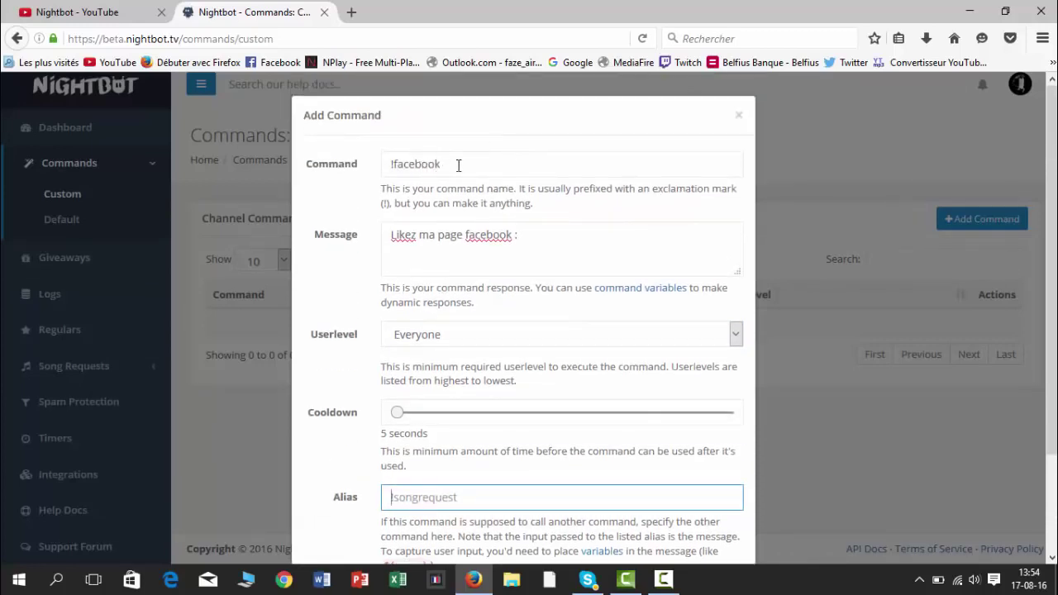
{"action": "scroll", "coordinate": [455, 248], "scroll_direction": "down", "scroll_amount": 2}
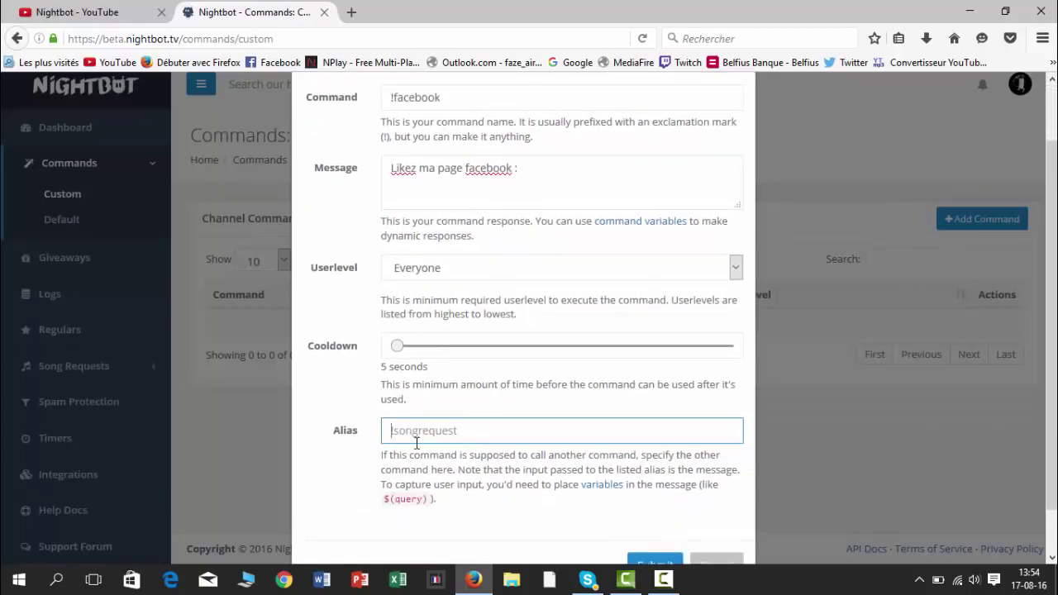
{"action": "type", "text": "!abcd"}
{"action": "scroll", "coordinate": [492, 379], "scroll_direction": "up", "scroll_amount": 2}
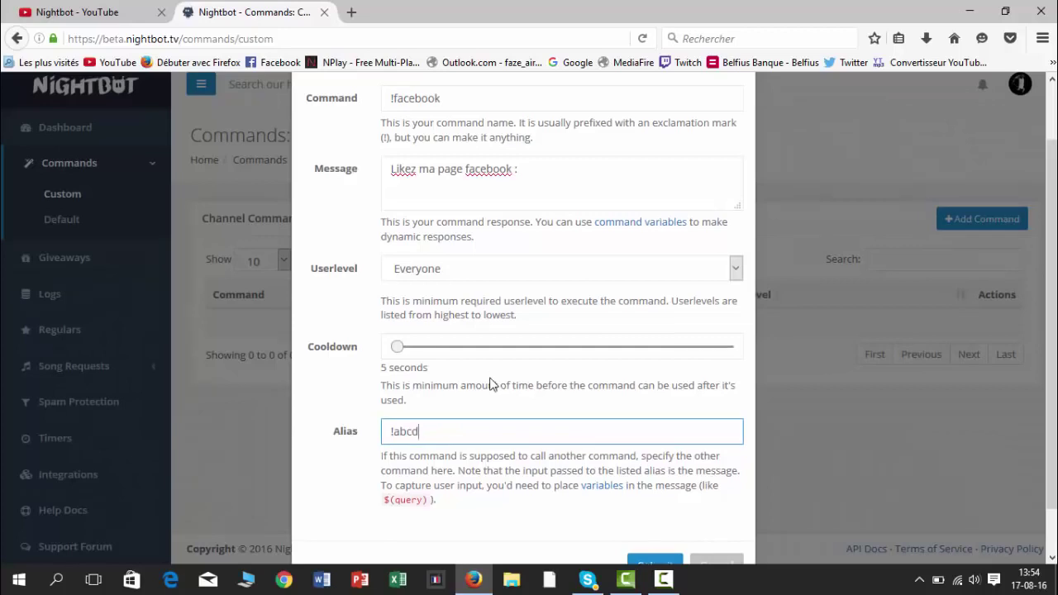
- Discard the unsaved !facebook command and start a new custom command named !dhsdds
{"action": "scroll", "coordinate": [491, 381], "scroll_direction": "up", "scroll_amount": 1}
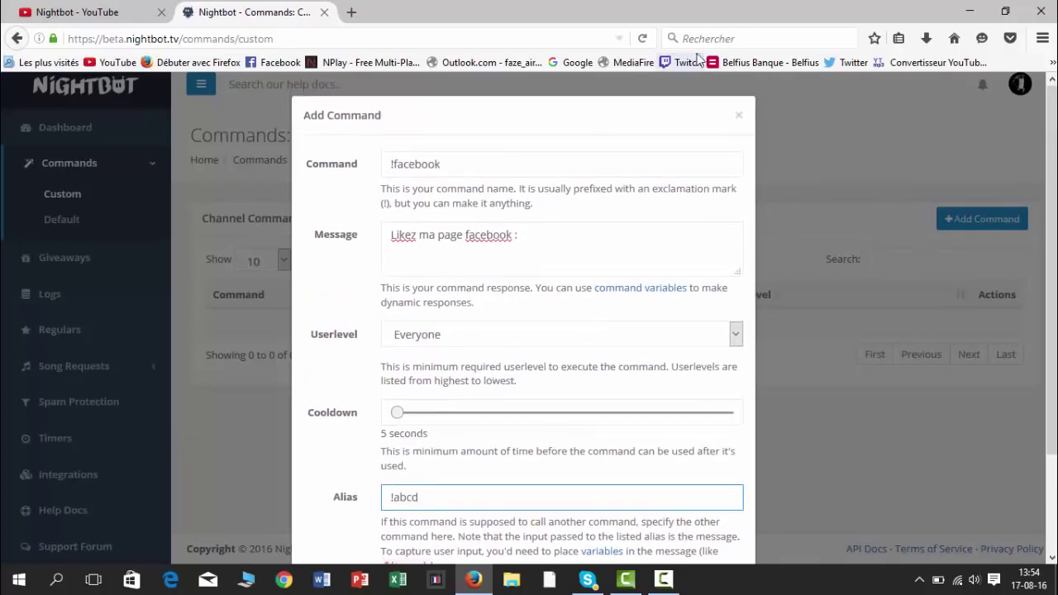
{"action": "left_click", "coordinate": [739, 117]}
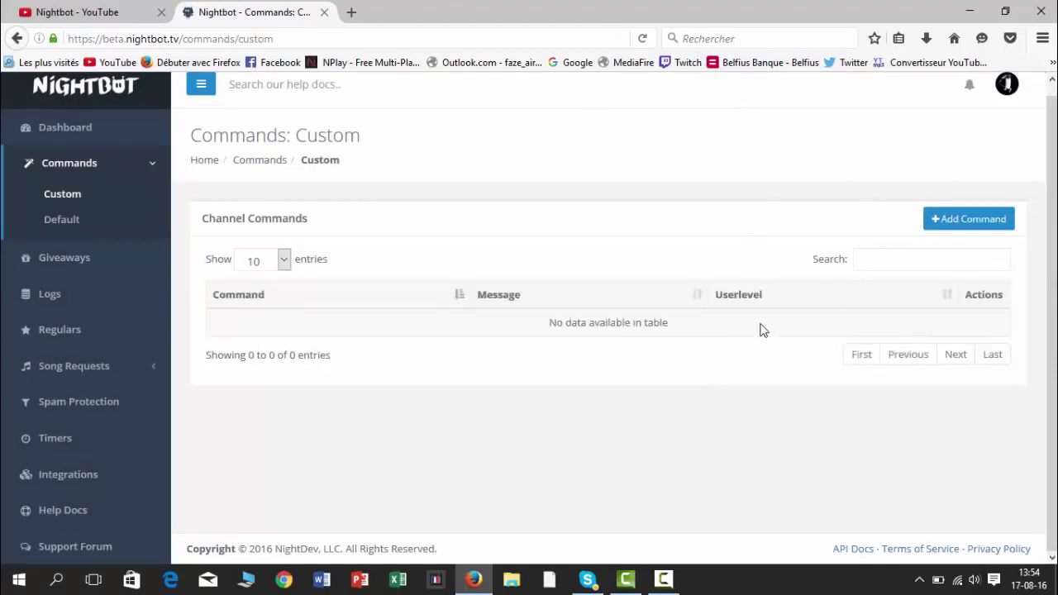
{"action": "left_click", "coordinate": [984, 218]}
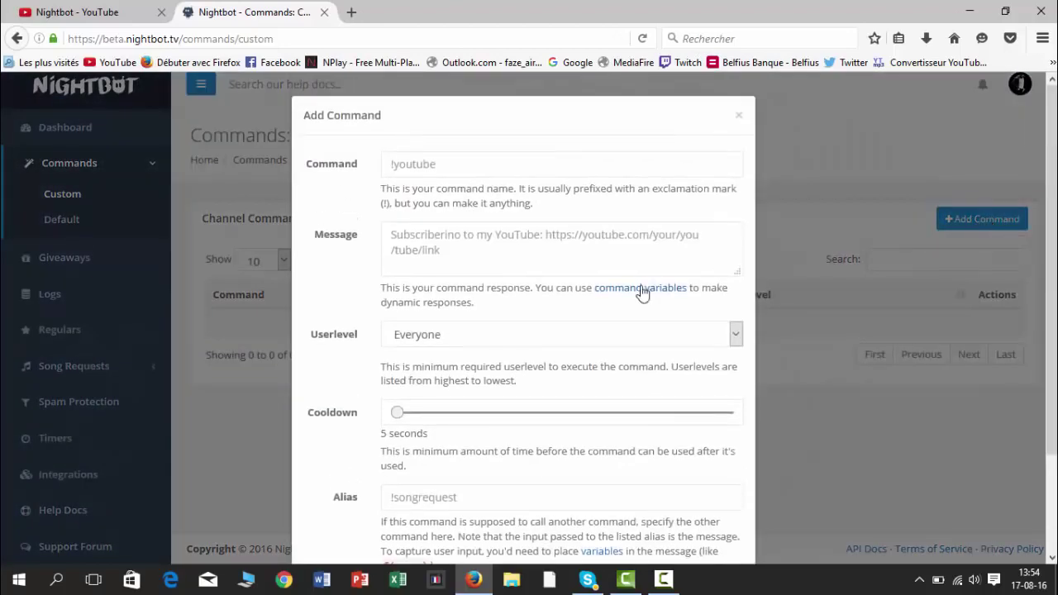
{"action": "left_click", "coordinate": [559, 166]}
{"action": "type", "text": "!dhsd"}
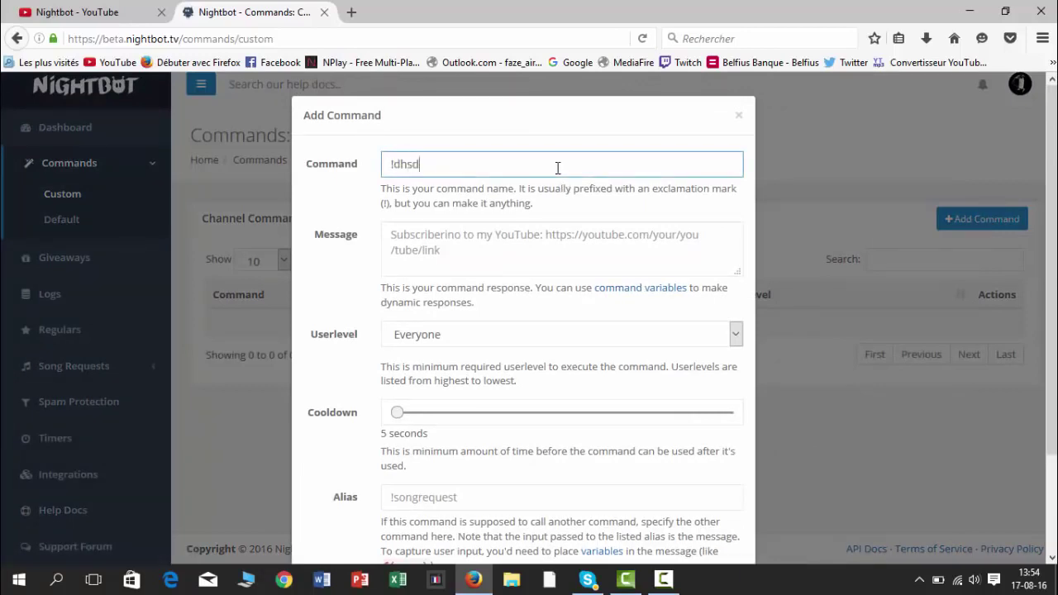
{"action": "type", "text": "ds"}
- Set the !dhsdds command's message to "sdgdsgdgg" and submit the command
{"action": "left_click", "coordinate": [544, 235]}
{"action": "type", "text": "sdgd"}
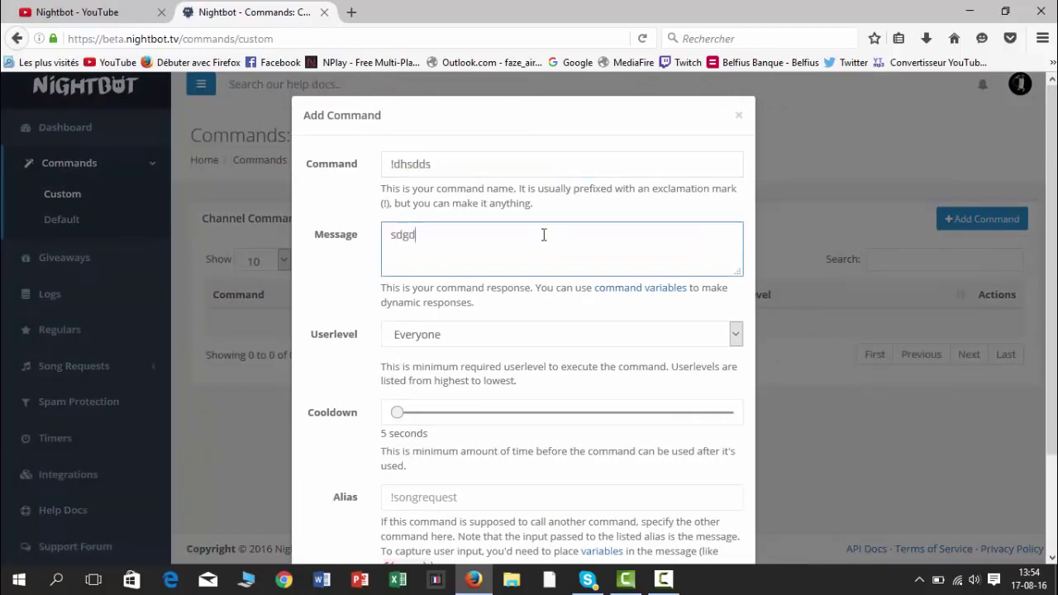
{"action": "type", "text": "sgdgg"}
{"action": "scroll", "coordinate": [544, 235], "scroll_direction": "down", "scroll_amount": 2}
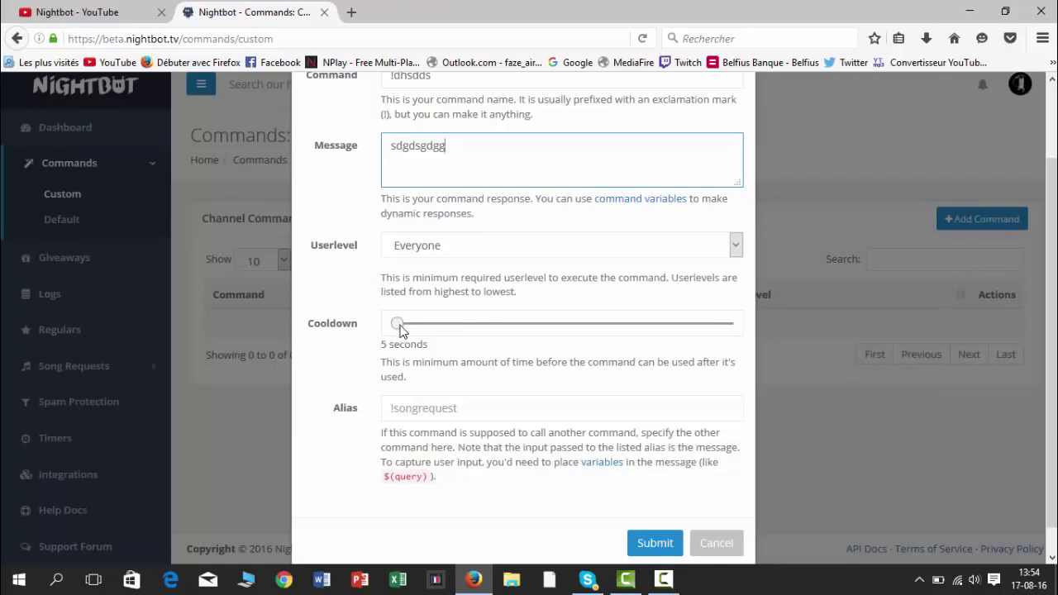
{"action": "left_click", "coordinate": [670, 544]}
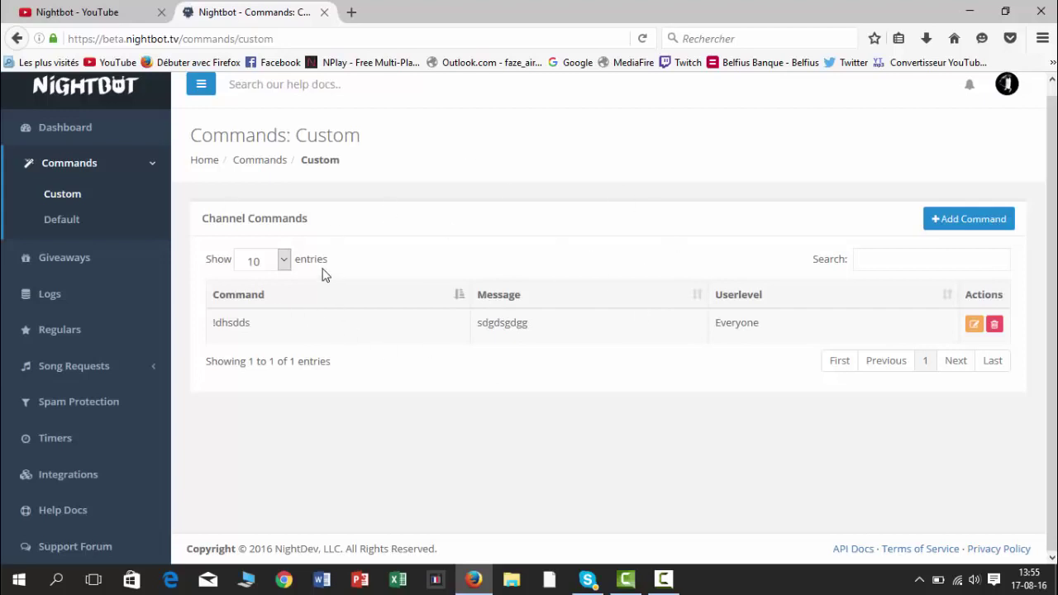
- Look over the giveaway eligibility, type and luck settings, and view the channel chat logs
{"action": "left_click", "coordinate": [60, 259]}
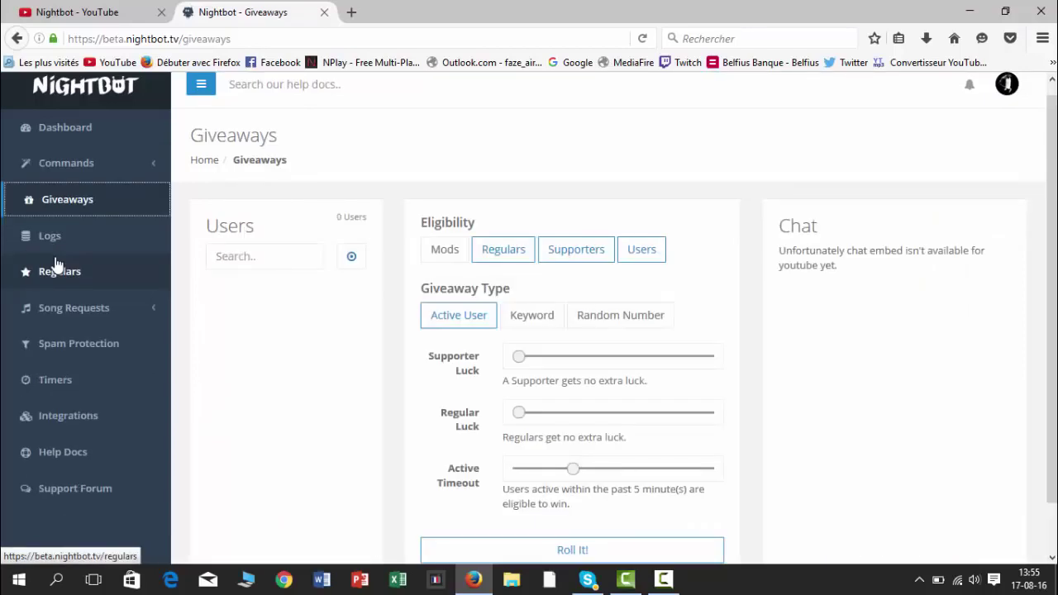
{"action": "scroll", "coordinate": [277, 291], "scroll_direction": "down", "scroll_amount": 1}
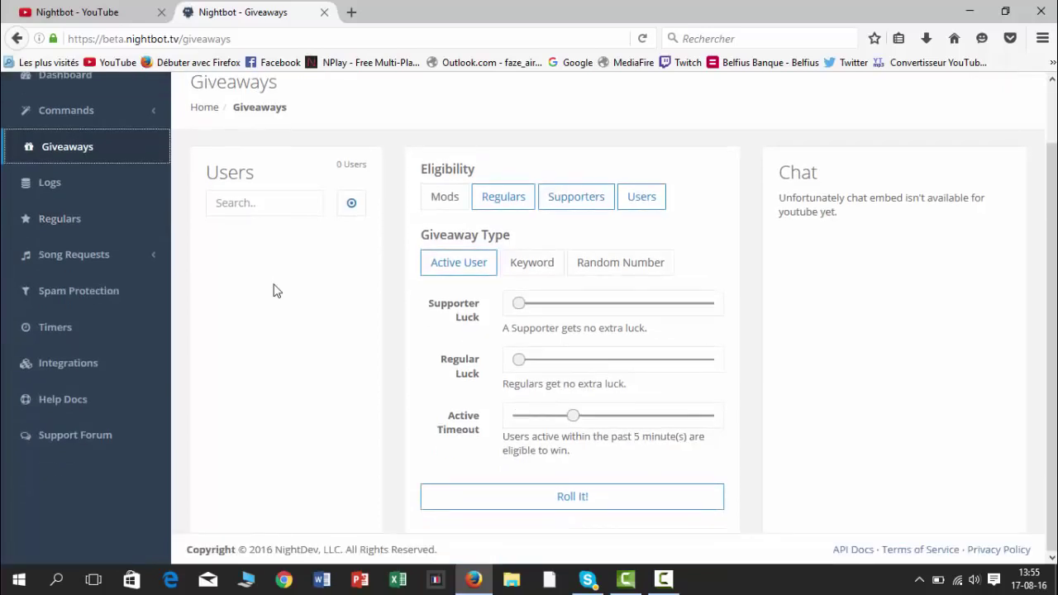
{"action": "scroll", "coordinate": [276, 291], "scroll_direction": "up", "scroll_amount": 1}
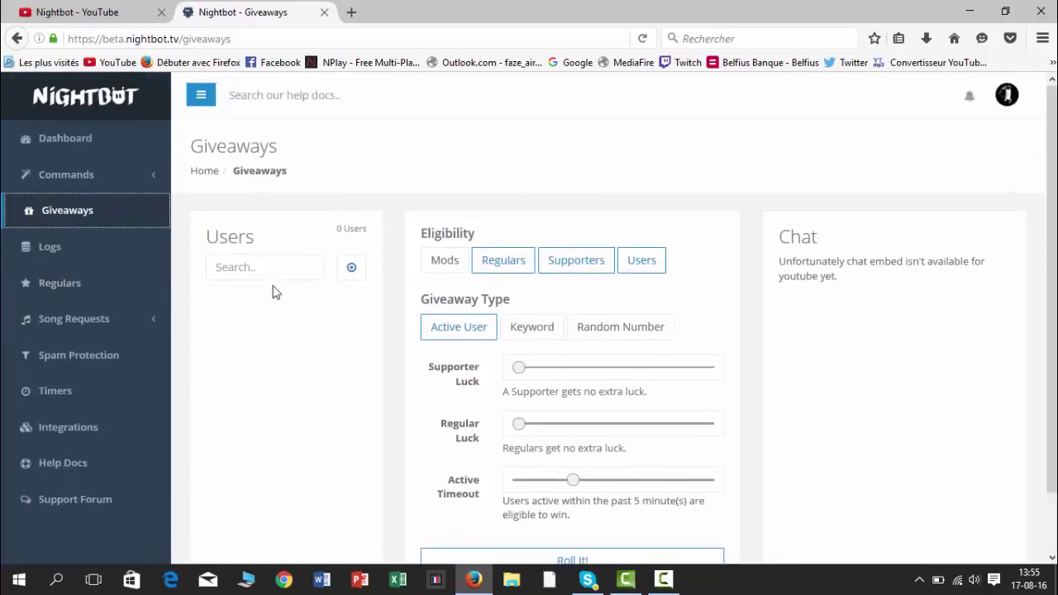
{"action": "left_click", "coordinate": [83, 263]}
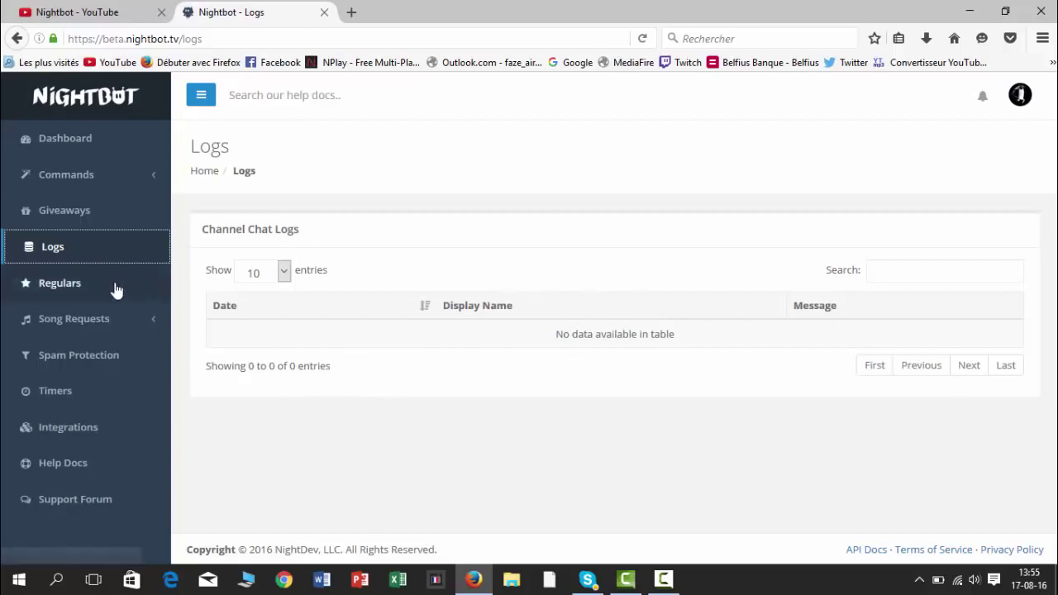
- Examine the song requests playlist with its song titles, artists and durations
{"action": "left_click", "coordinate": [108, 321]}
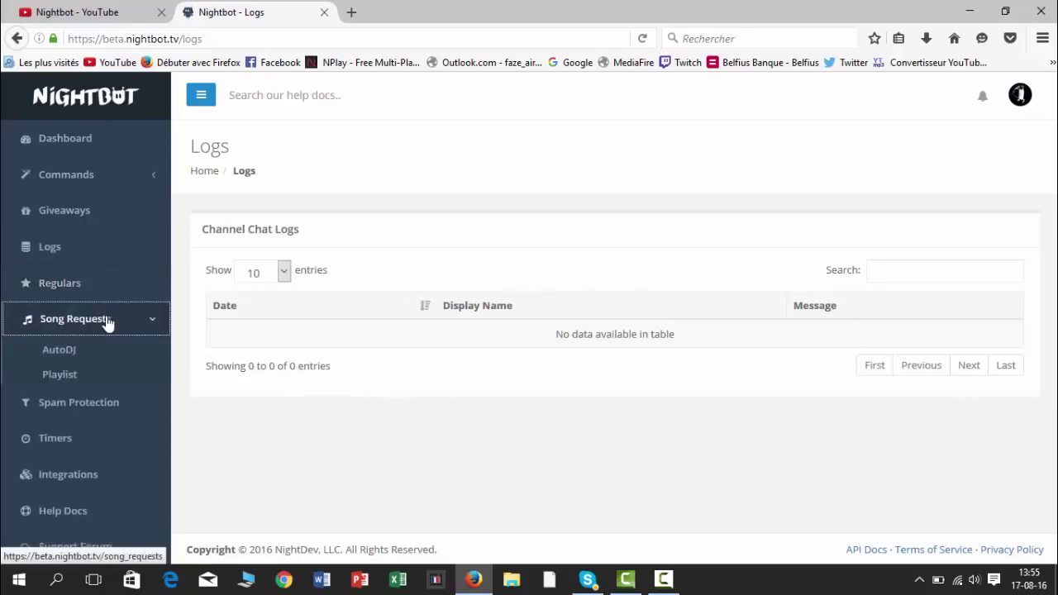
{"action": "left_click", "coordinate": [63, 377]}
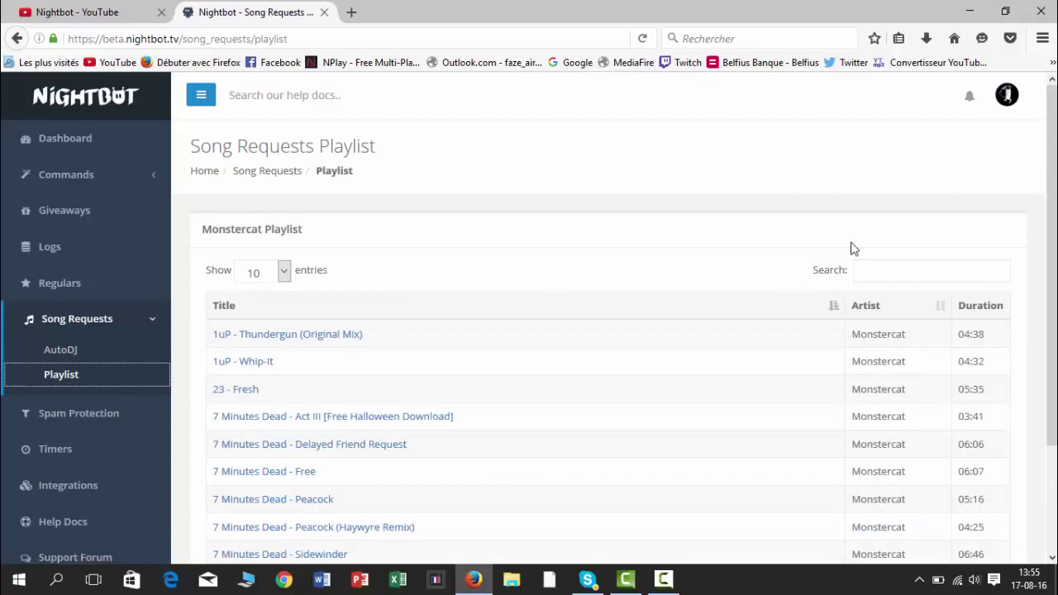
{"action": "scroll", "coordinate": [656, 323], "scroll_direction": "down", "scroll_amount": 3}
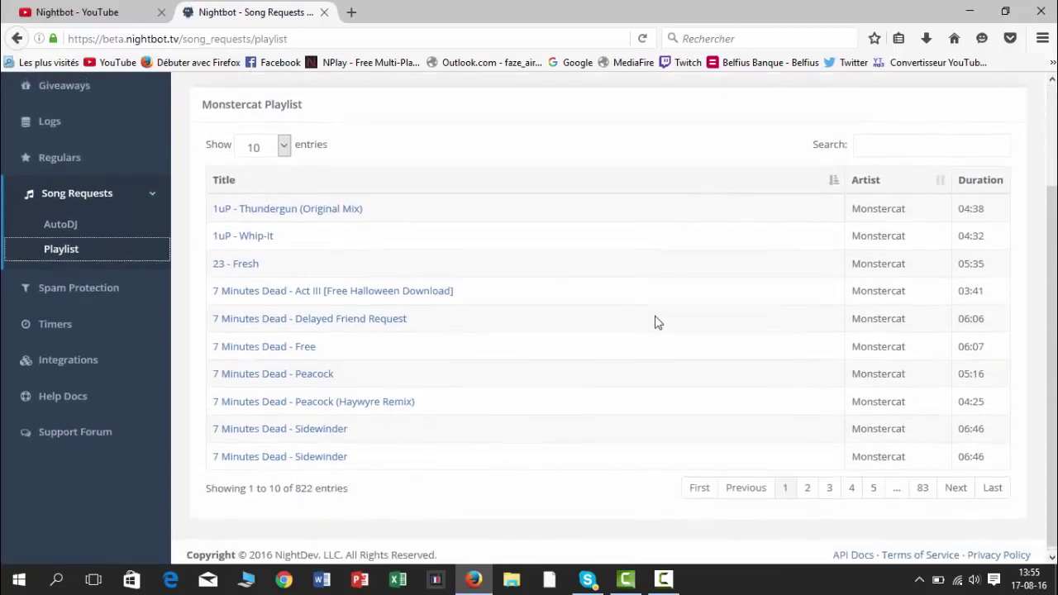
{"action": "scroll", "coordinate": [657, 324], "scroll_direction": "up", "scroll_amount": 3}
{"action": "scroll", "coordinate": [657, 324], "scroll_direction": "down", "scroll_amount": 3}
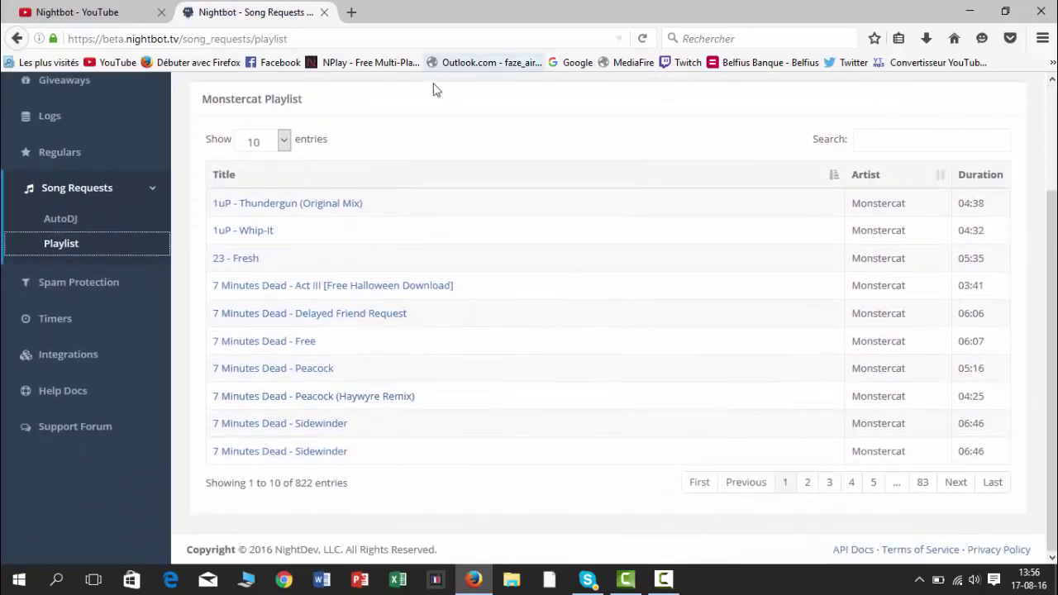
{"action": "scroll", "coordinate": [408, 376], "scroll_direction": "up", "scroll_amount": 3}
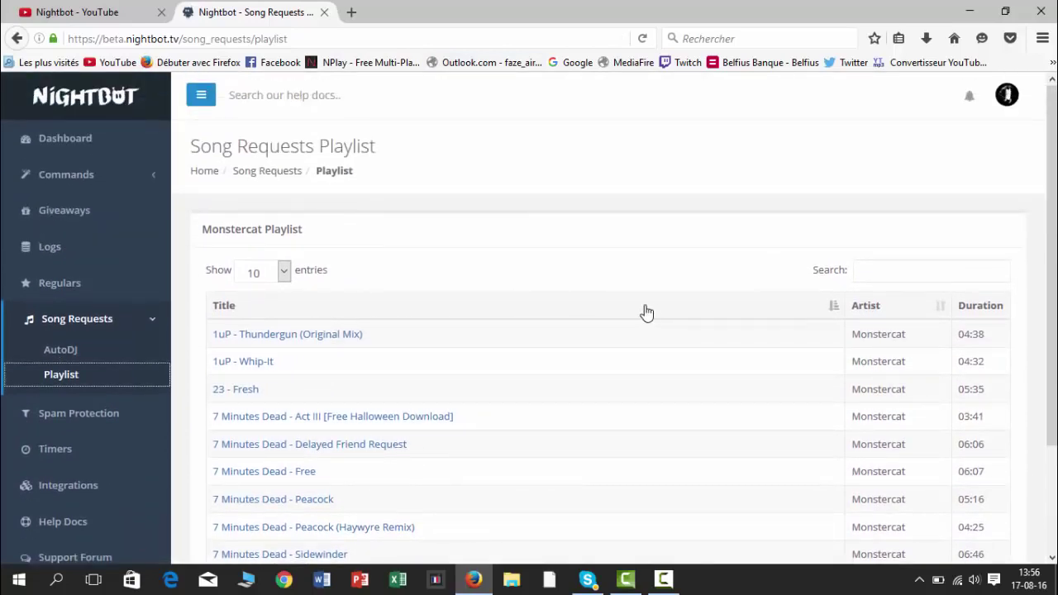
{"action": "scroll", "coordinate": [290, 343], "scroll_direction": "down", "scroll_amount": 3}
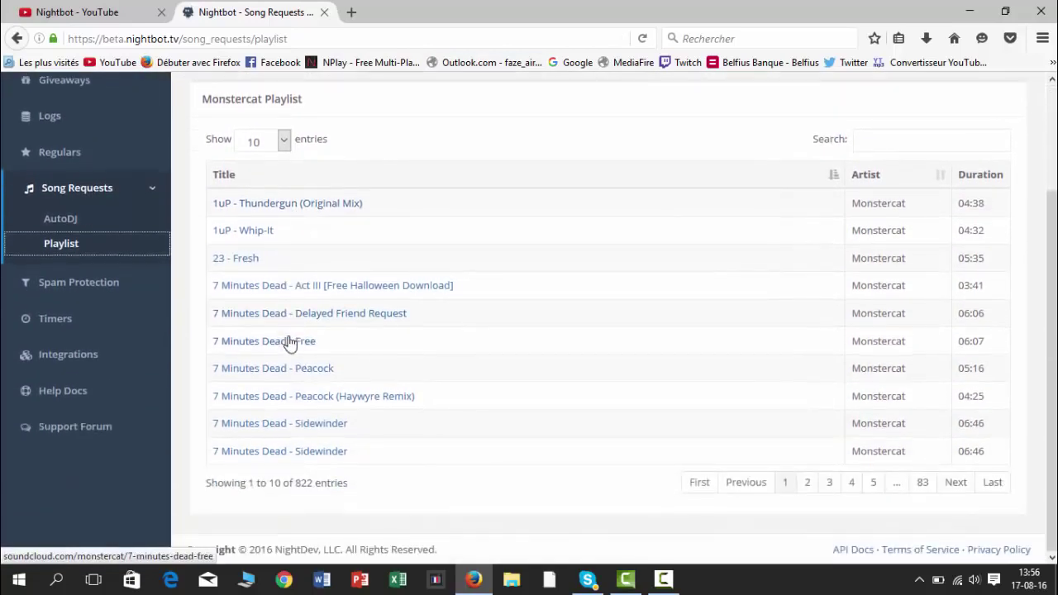
{"action": "scroll", "coordinate": [289, 344], "scroll_direction": "up", "scroll_amount": 3}
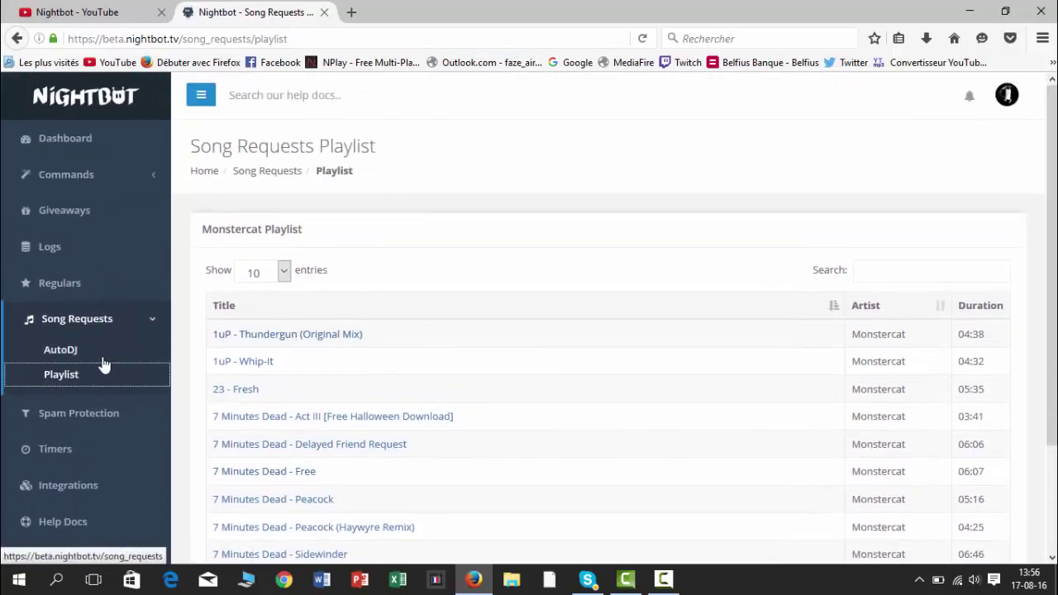
- Pause the current song in the song requests AutoDJ and look through the queued songs
{"action": "left_click", "coordinate": [86, 354]}
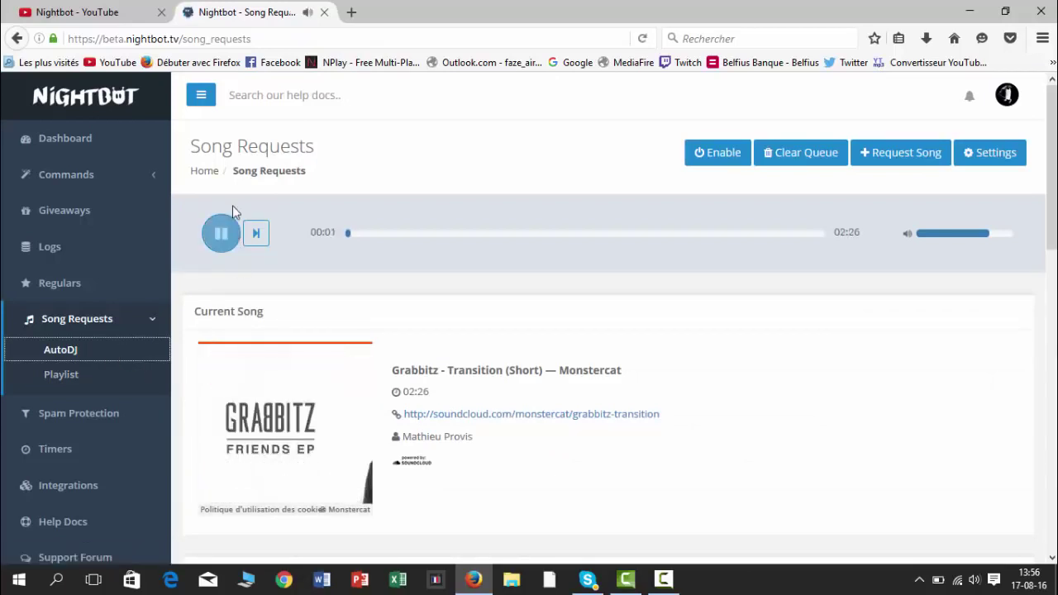
{"action": "left_click", "coordinate": [215, 239]}
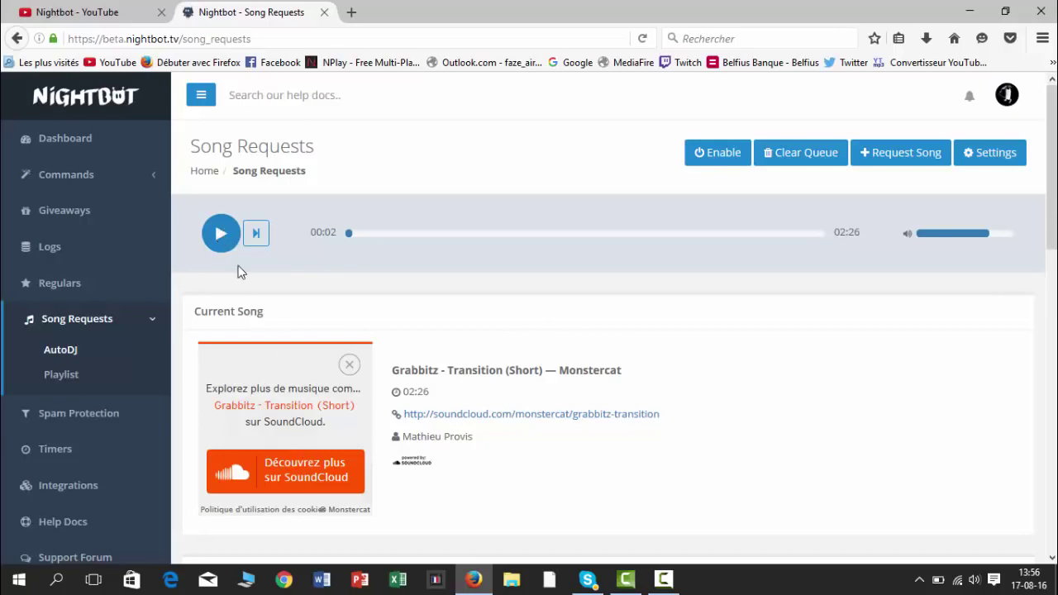
{"action": "scroll", "coordinate": [408, 305], "scroll_direction": "down", "scroll_amount": 4}
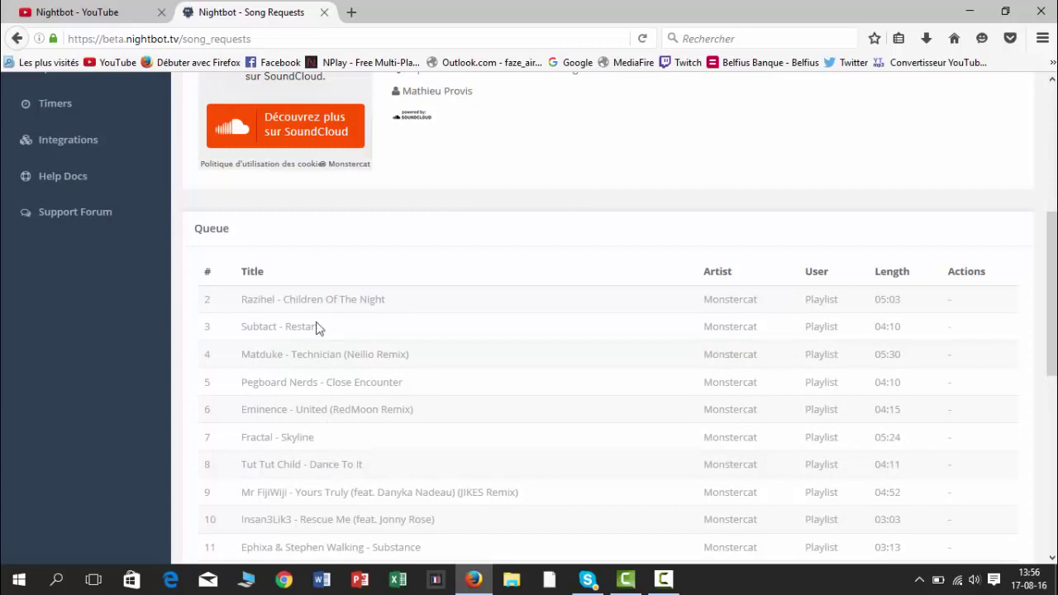
{"action": "scroll", "coordinate": [312, 375], "scroll_direction": "up", "scroll_amount": 5}
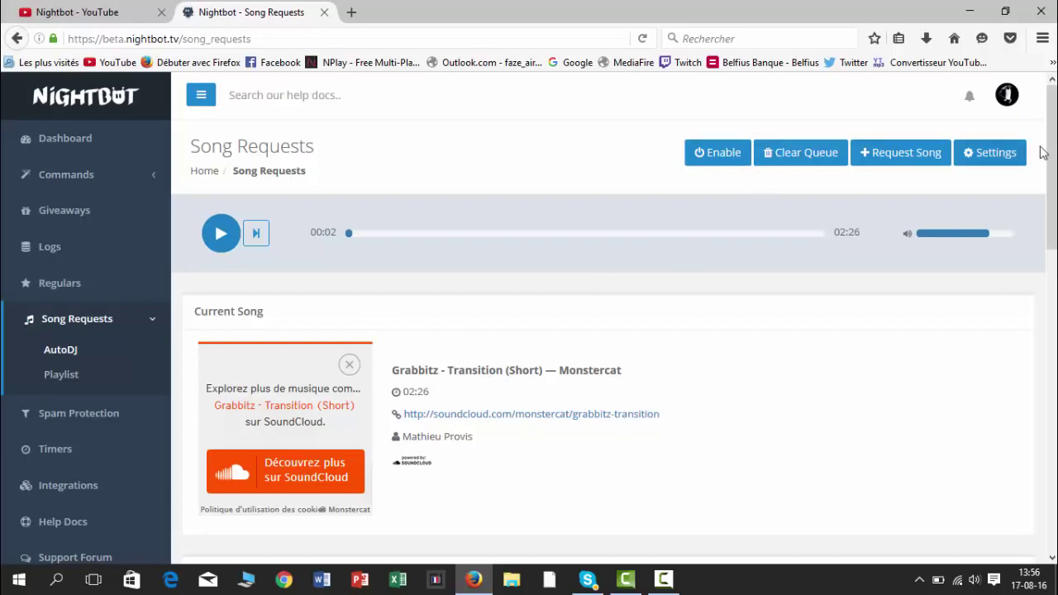
- Review the provider, playlist and search provider choices in the song request settings, and close them without saving
{"action": "left_click", "coordinate": [999, 153]}
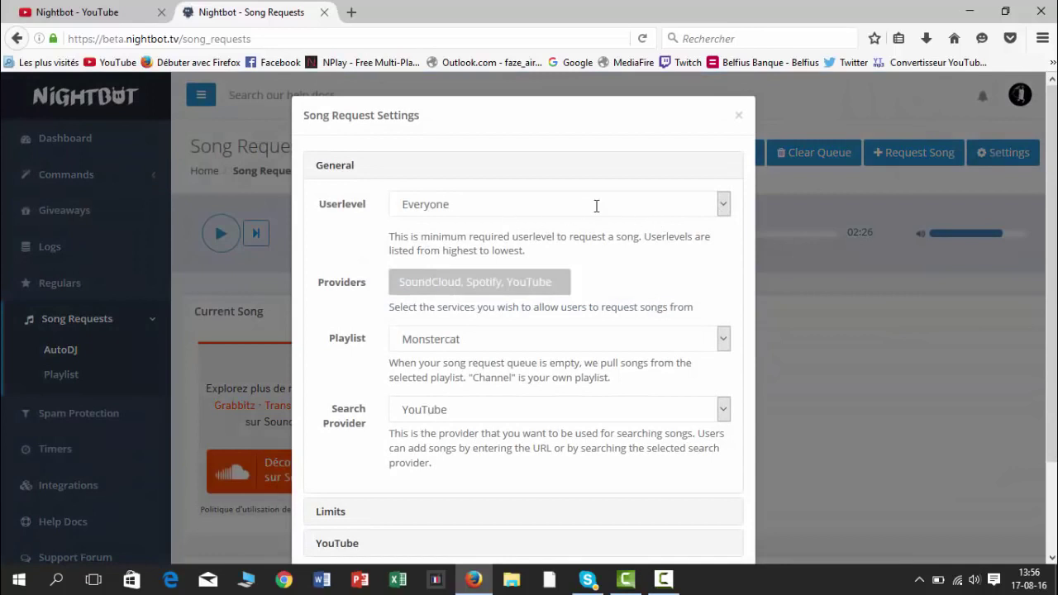
{"action": "scroll", "coordinate": [597, 206], "scroll_direction": "down", "scroll_amount": 2}
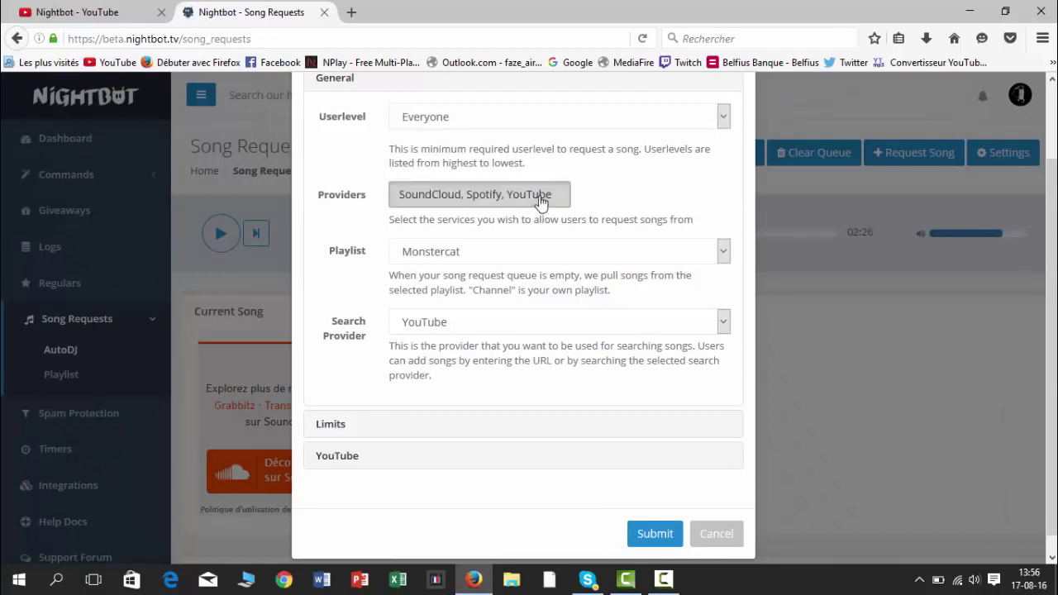
{"action": "left_click", "coordinate": [538, 196]}
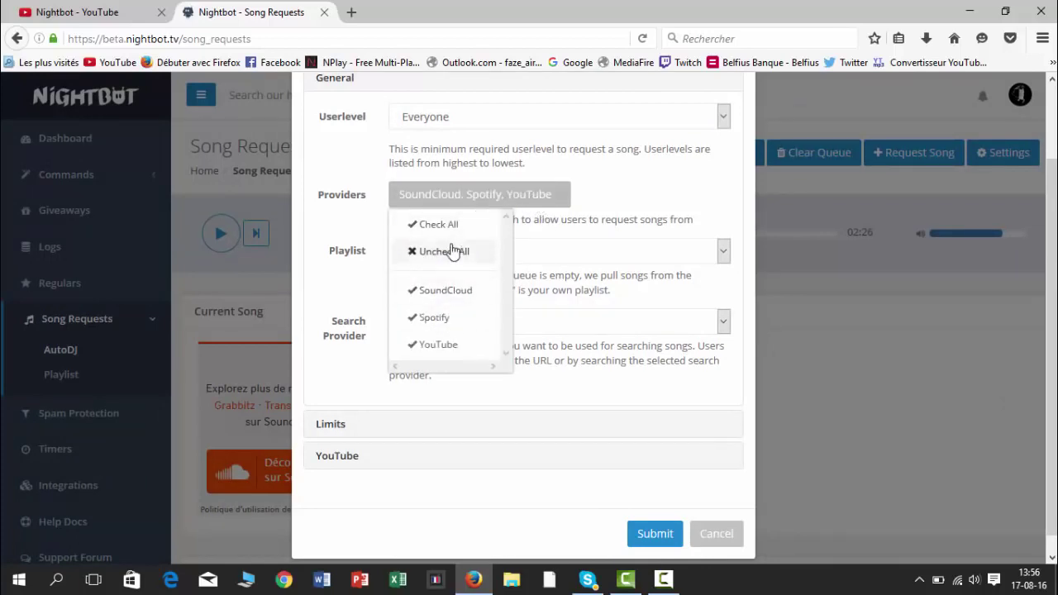
{"action": "left_click", "coordinate": [598, 245]}
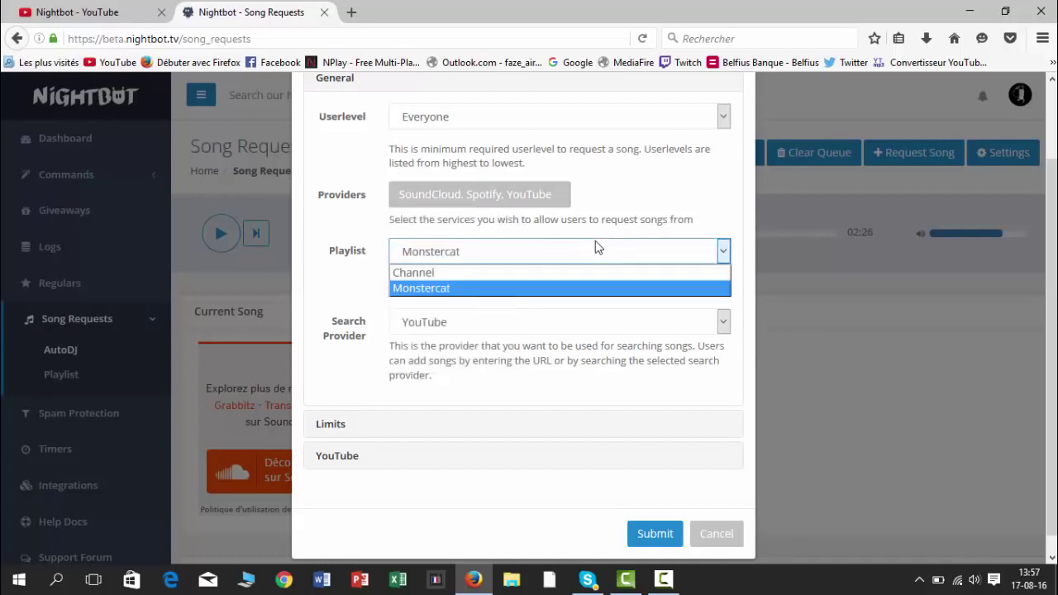
{"action": "left_click", "coordinate": [381, 274]}
{"action": "left_click", "coordinate": [481, 260]}
{"action": "left_click", "coordinate": [481, 261]}
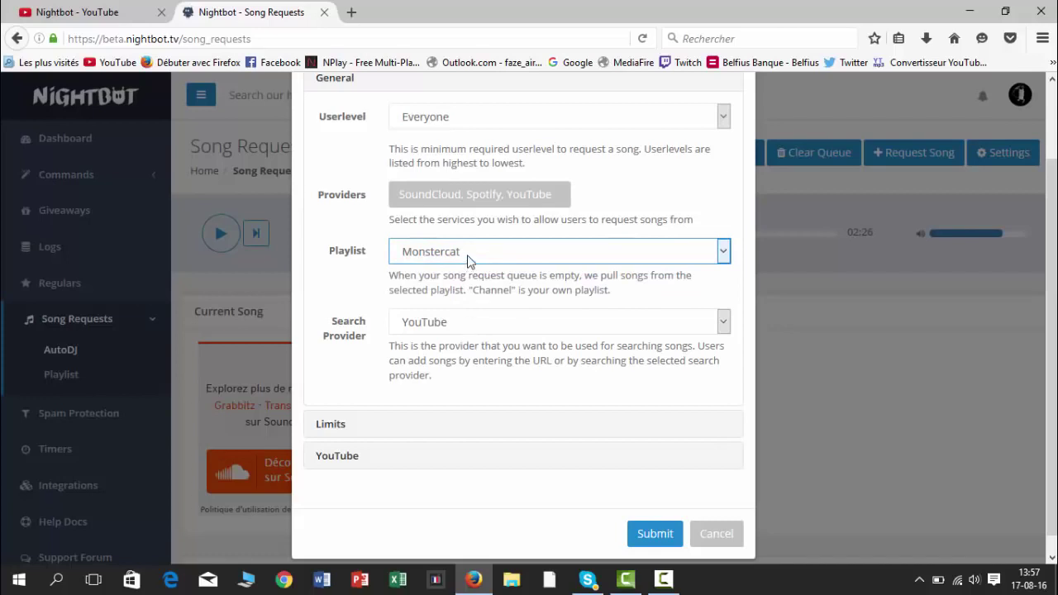
{"action": "left_click", "coordinate": [501, 323]}
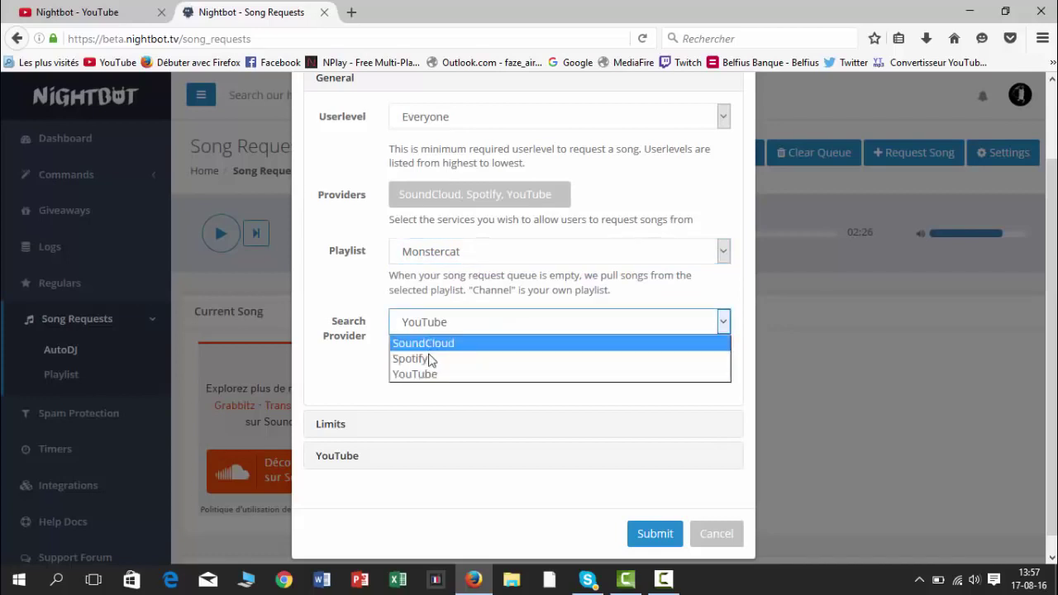
{"action": "left_click", "coordinate": [369, 373]}
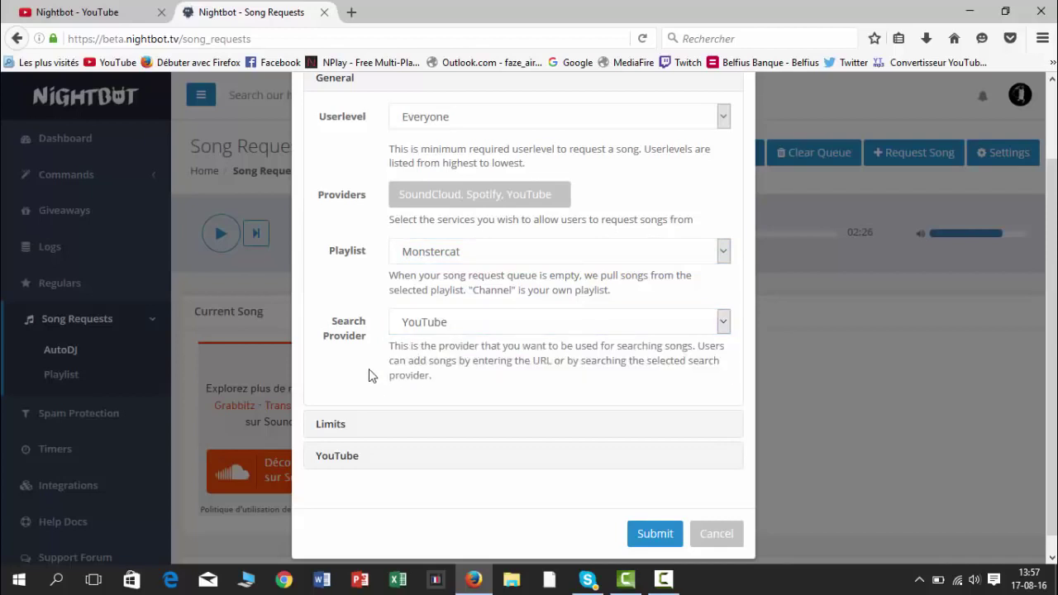
{"action": "left_click", "coordinate": [711, 532]}
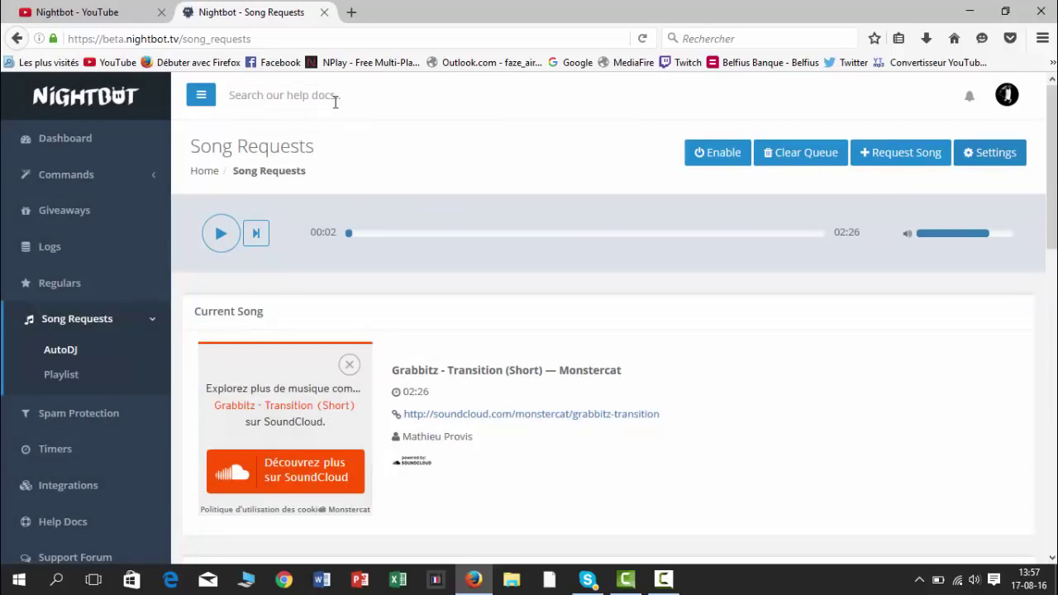
- Try to skip the current AutoDJ song and review the song queue again
{"action": "left_click", "coordinate": [256, 233]}
{"action": "scroll", "coordinate": [395, 307], "scroll_direction": "down", "scroll_amount": 5}
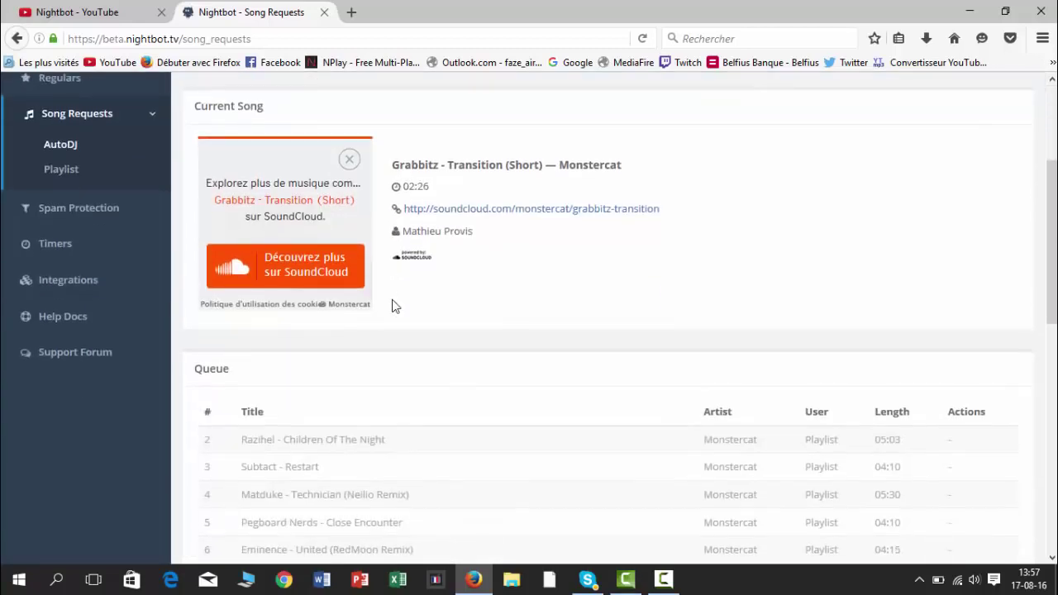
{"action": "scroll", "coordinate": [393, 306], "scroll_direction": "up", "scroll_amount": 5}
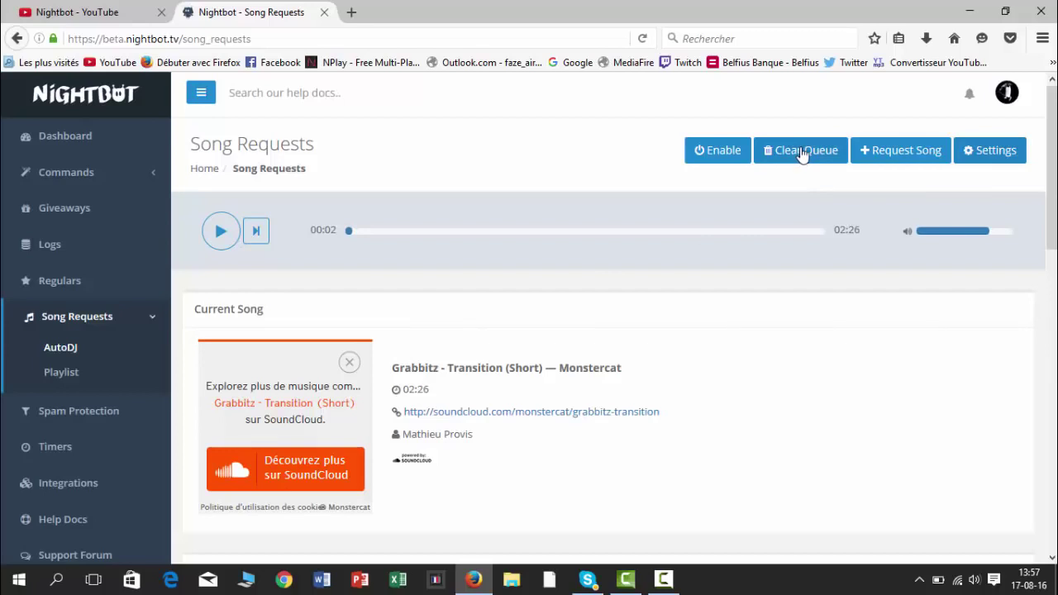
{"action": "scroll", "coordinate": [770, 286], "scroll_direction": "down", "scroll_amount": 5}
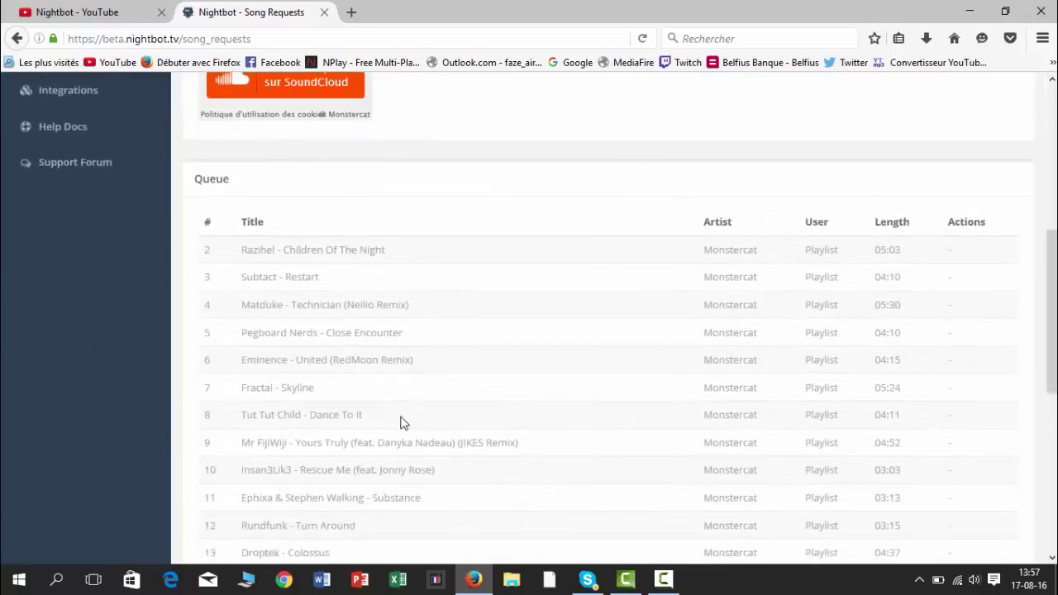
{"action": "scroll", "coordinate": [788, 209], "scroll_direction": "up", "scroll_amount": 3}
{"action": "scroll", "coordinate": [788, 210], "scroll_direction": "up", "scroll_amount": 2}
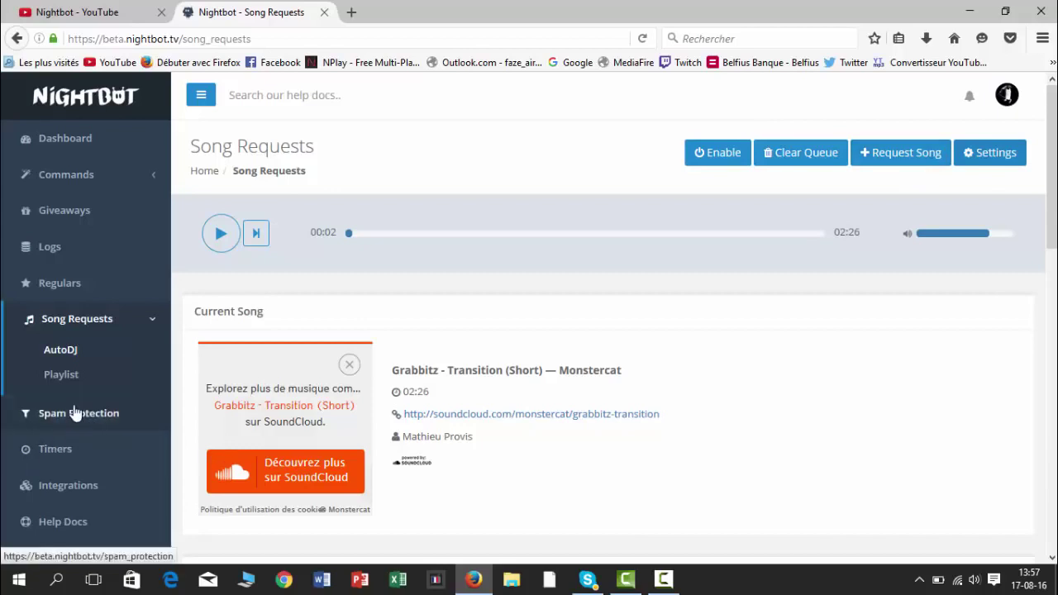
- Look over the song requests playlist again, and review the list of spam protection filters
{"action": "left_click", "coordinate": [64, 377]}
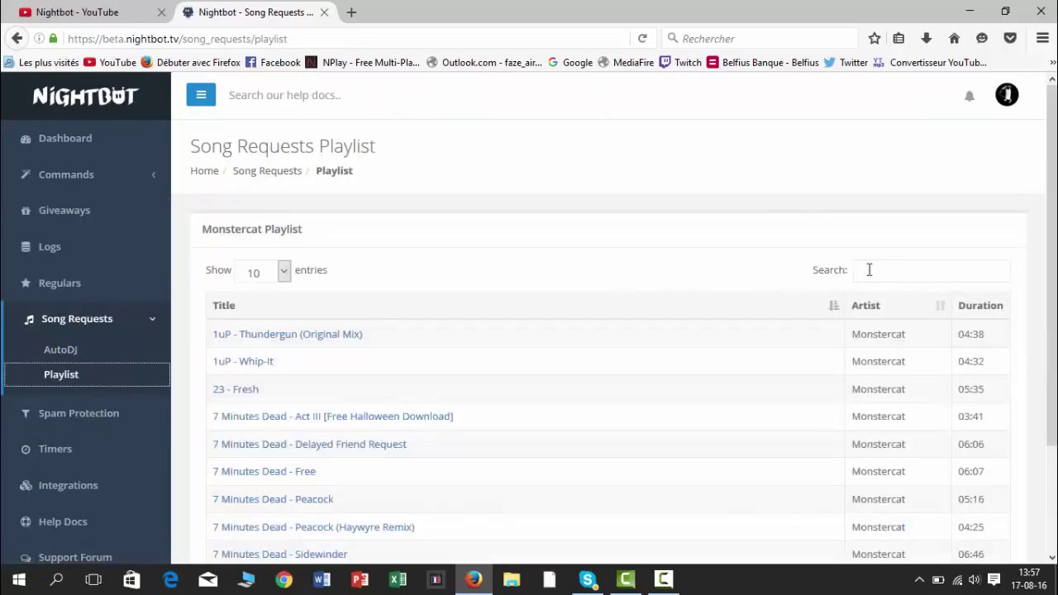
{"action": "scroll", "coordinate": [818, 278], "scroll_direction": "down", "scroll_amount": 3}
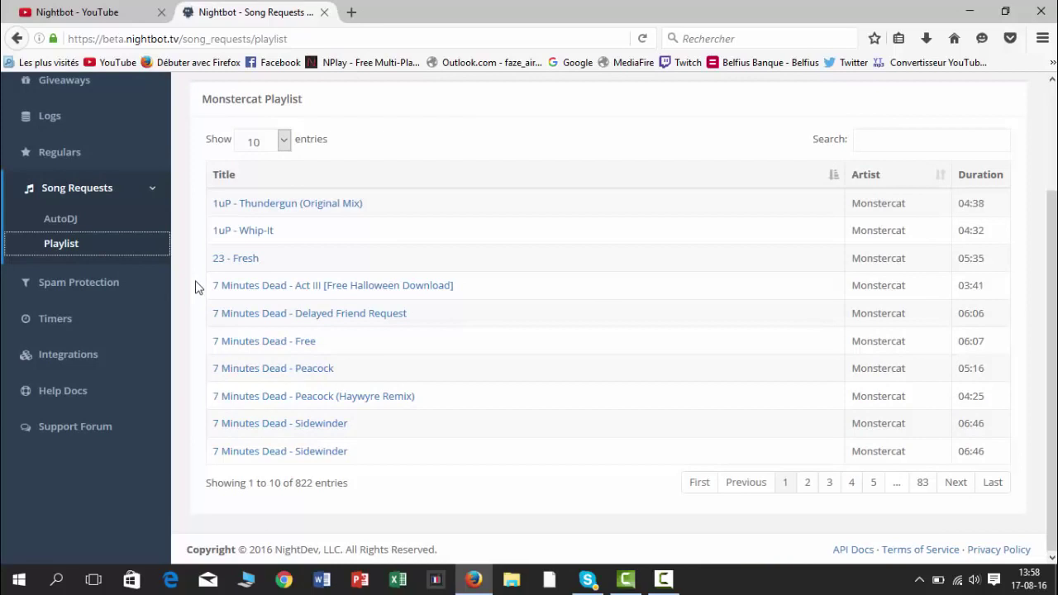
{"action": "left_click", "coordinate": [108, 282]}
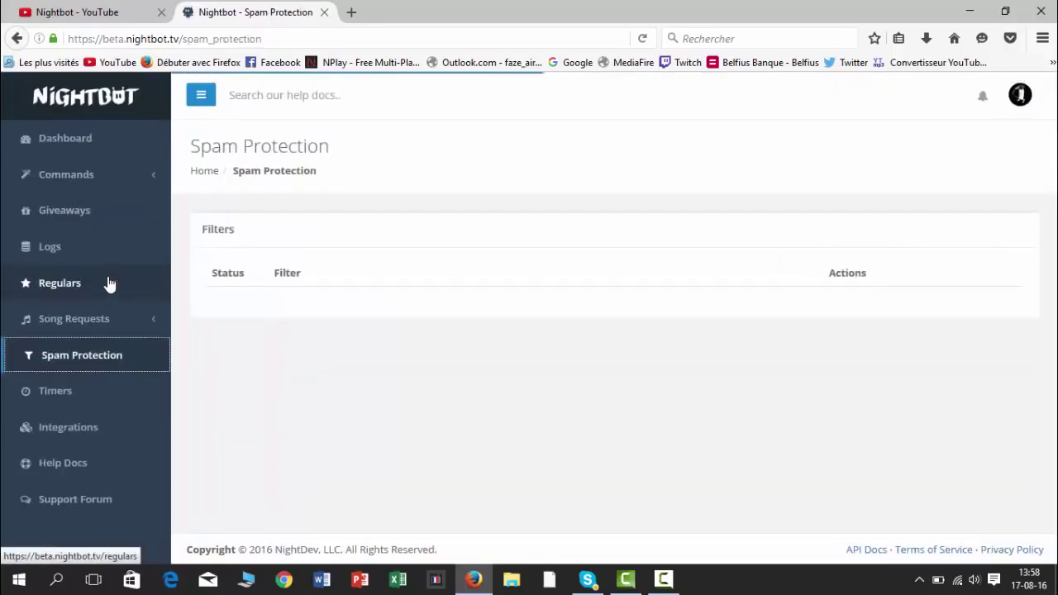
{"action": "scroll", "coordinate": [415, 292], "scroll_direction": "down", "scroll_amount": 3}
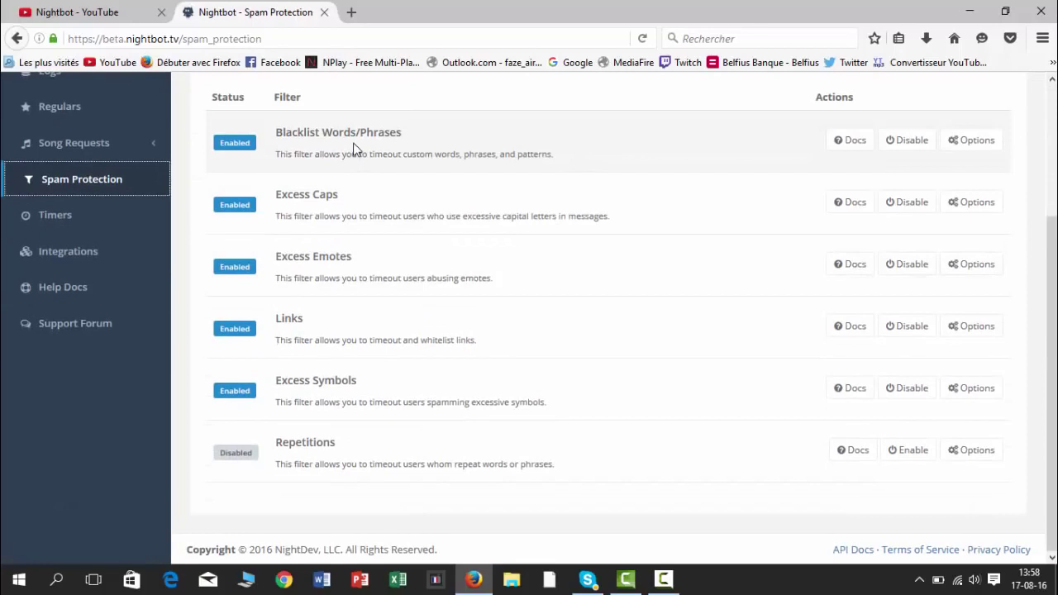
{"action": "scroll", "coordinate": [562, 128], "scroll_direction": "up", "scroll_amount": 2}
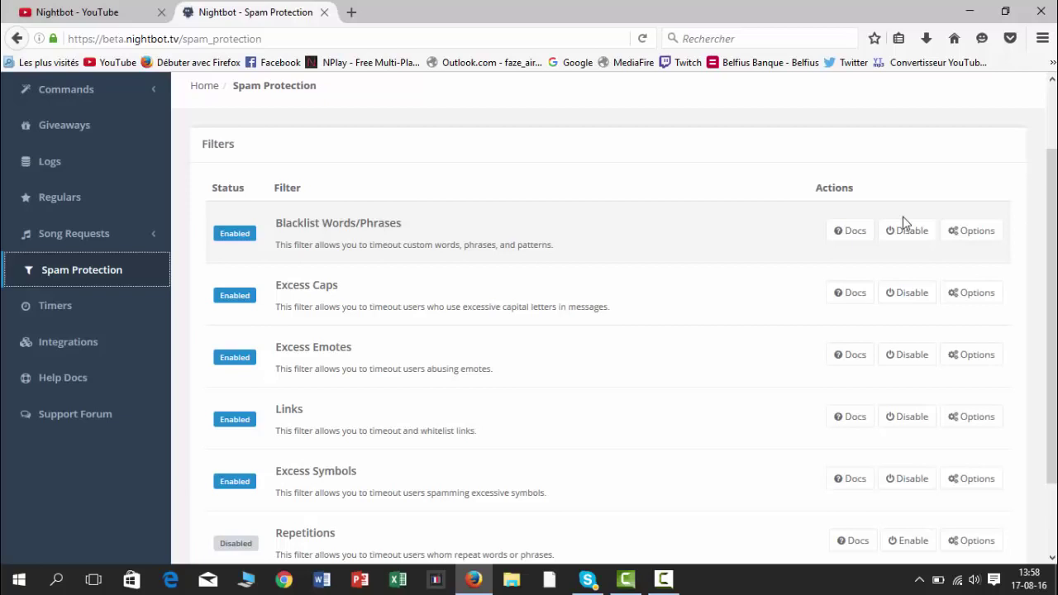
- Examine the Blacklist Words/Phrases filter options, including the timeout length, the exempt userlevel choices and the silent setting
{"action": "left_click", "coordinate": [976, 230]}
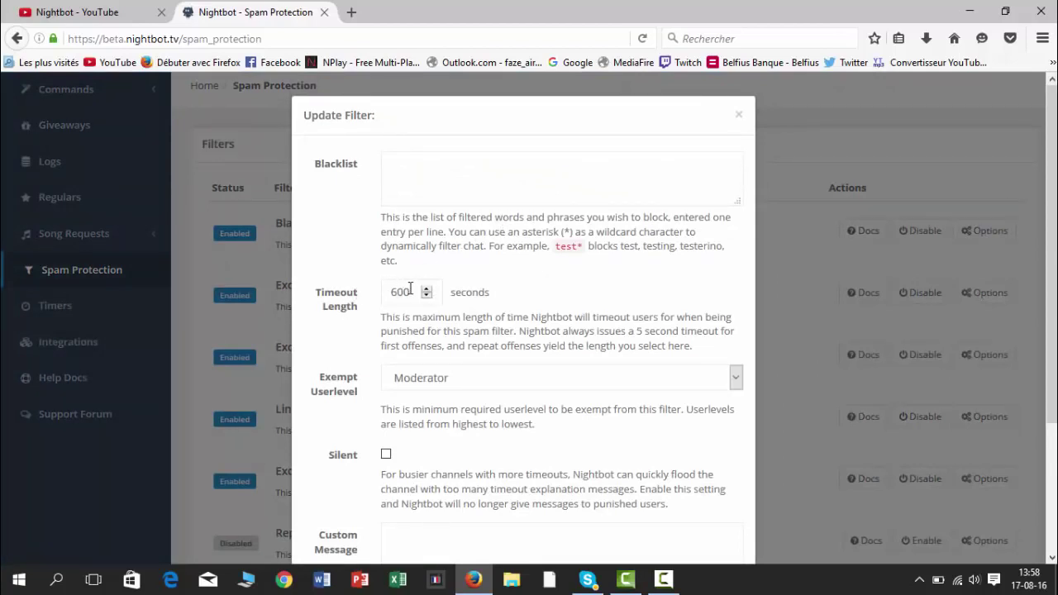
{"action": "scroll", "coordinate": [411, 287], "scroll_direction": "down", "scroll_amount": 1}
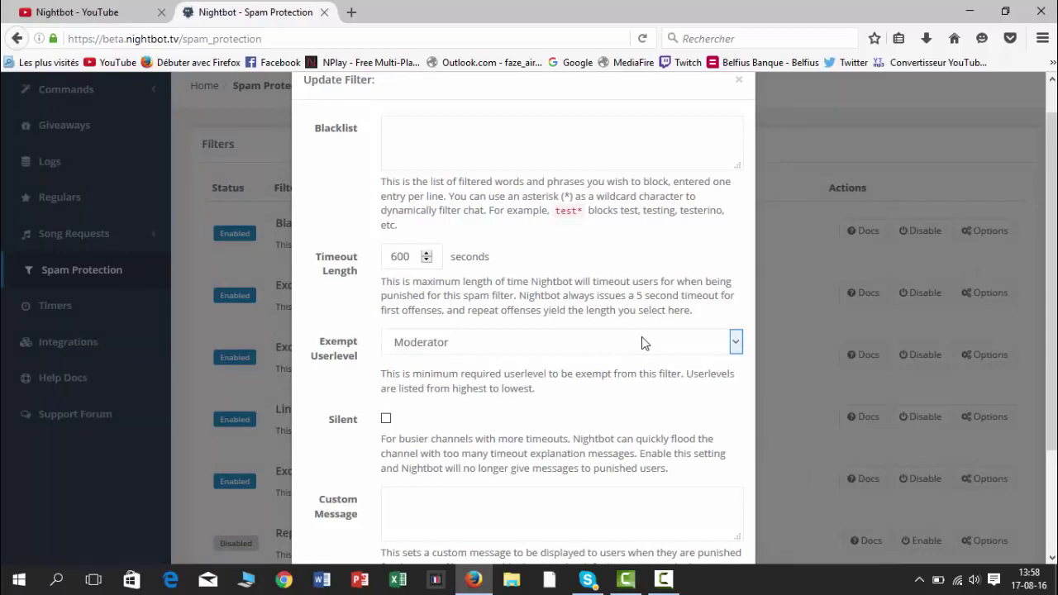
{"action": "scroll", "coordinate": [645, 343], "scroll_direction": "down", "scroll_amount": 1}
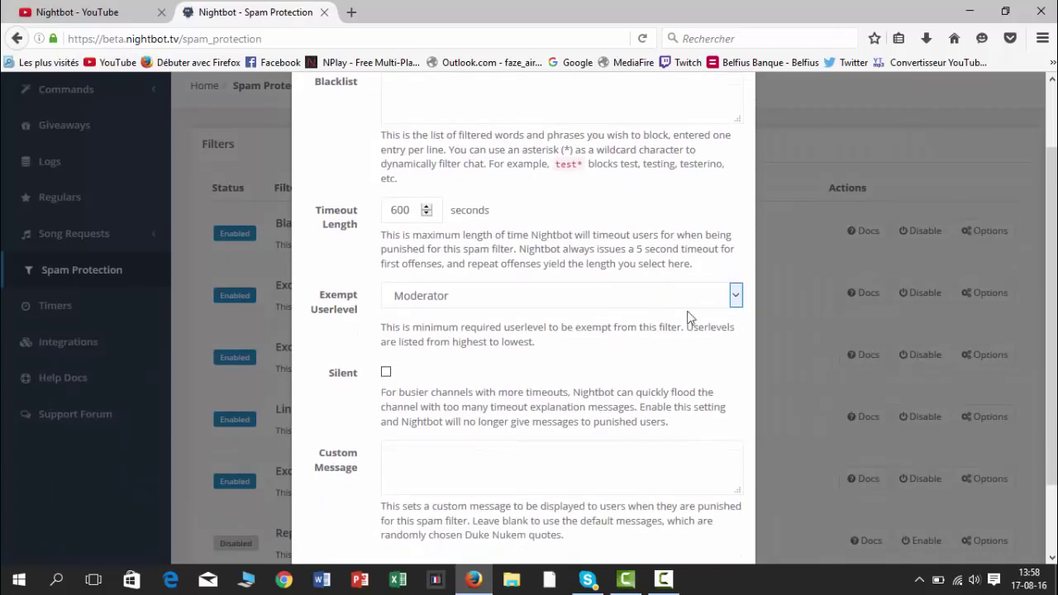
{"action": "left_click", "coordinate": [742, 289]}
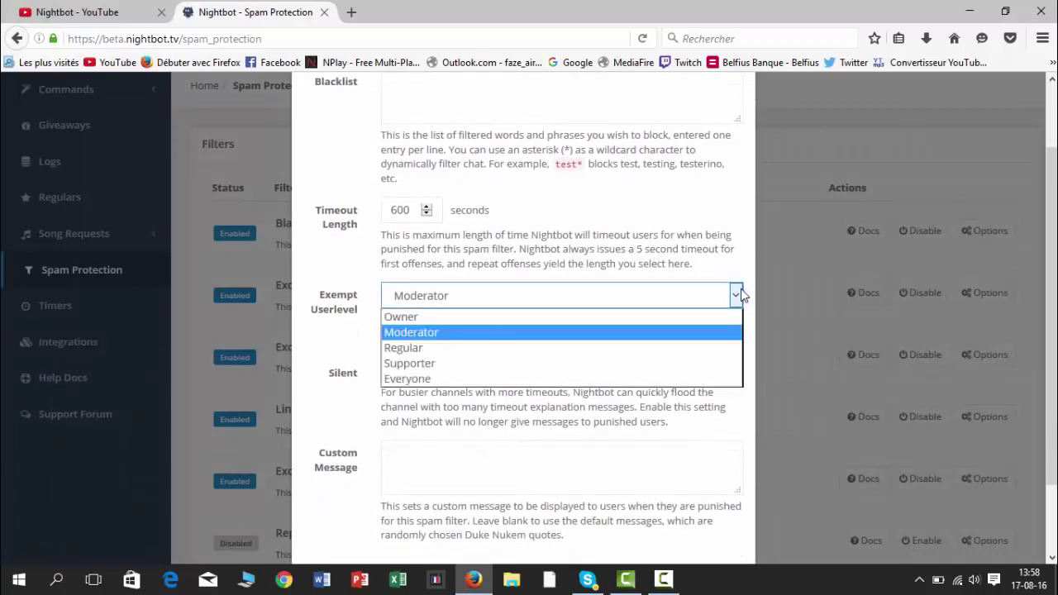
{"action": "left_click", "coordinate": [741, 289]}
{"action": "scroll", "coordinate": [741, 295], "scroll_direction": "down", "scroll_amount": 2}
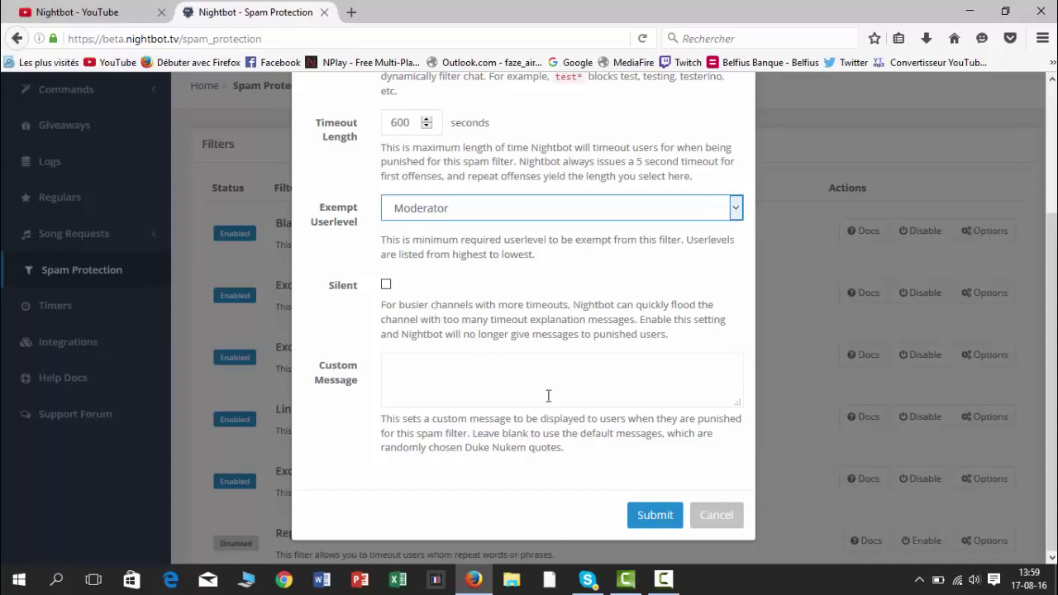
- Draft the custom message "Tu n'as respecter" for the blacklist filter, cancel the edit, and look over the remaining spam filters
{"action": "left_click", "coordinate": [522, 379]}
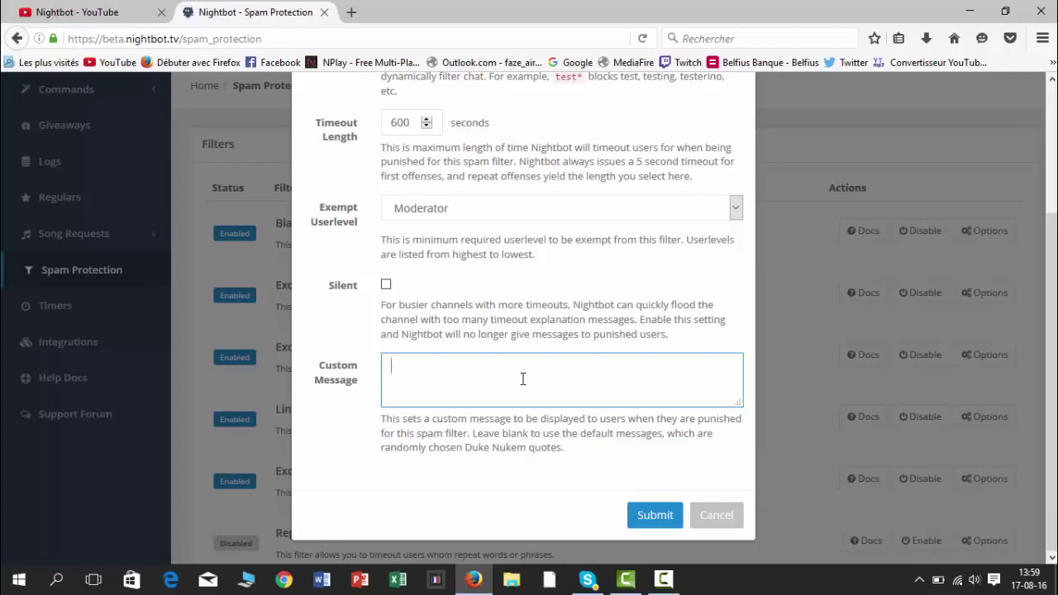
{"action": "type", "text": "Tu n'as respecter"}
{"action": "left_click", "coordinate": [709, 515]}
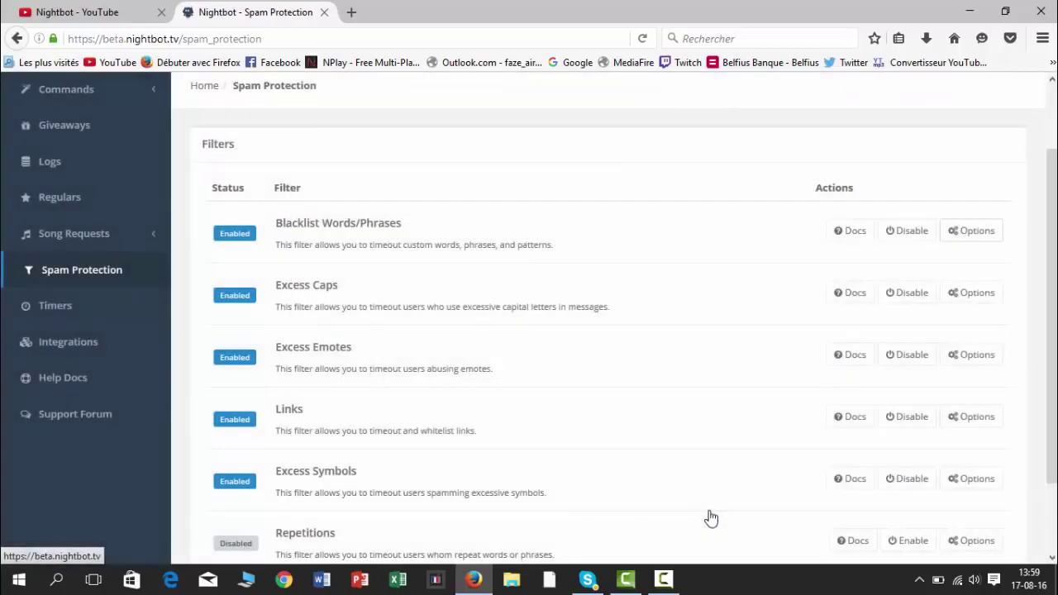
{"action": "scroll", "coordinate": [418, 344], "scroll_direction": "down", "scroll_amount": 2}
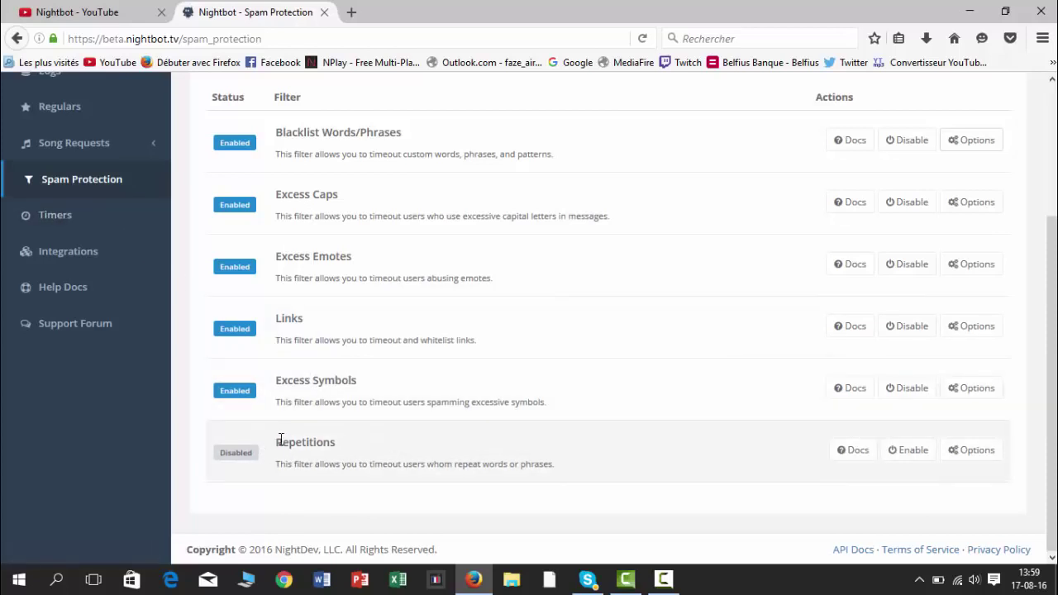
- Start a new timer named "horaires" with the message "Je suis en live tout les samedis et dimanche"
{"action": "left_click", "coordinate": [78, 215]}
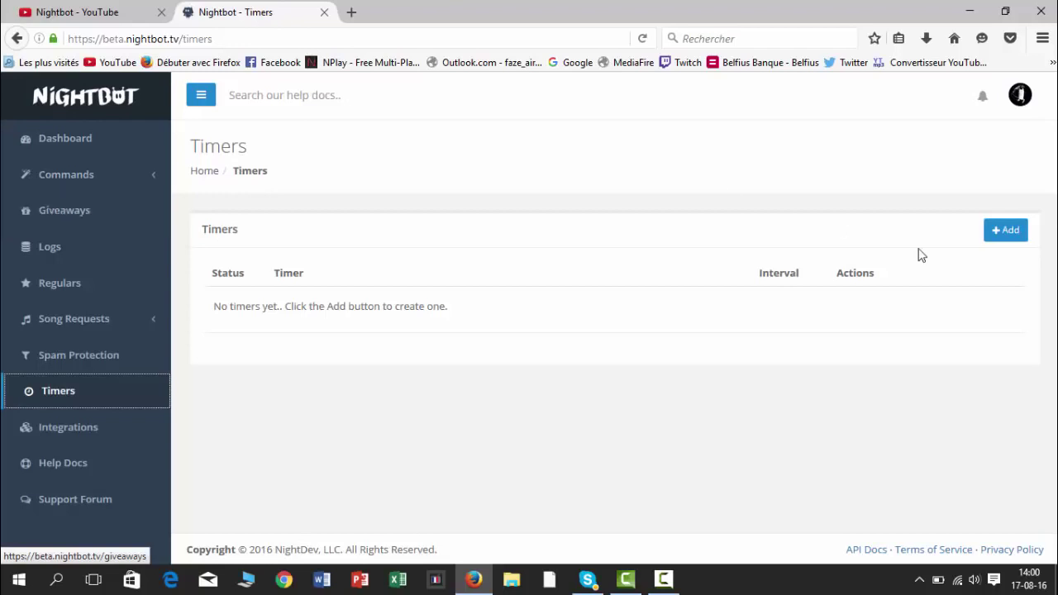
{"action": "left_click", "coordinate": [1010, 235]}
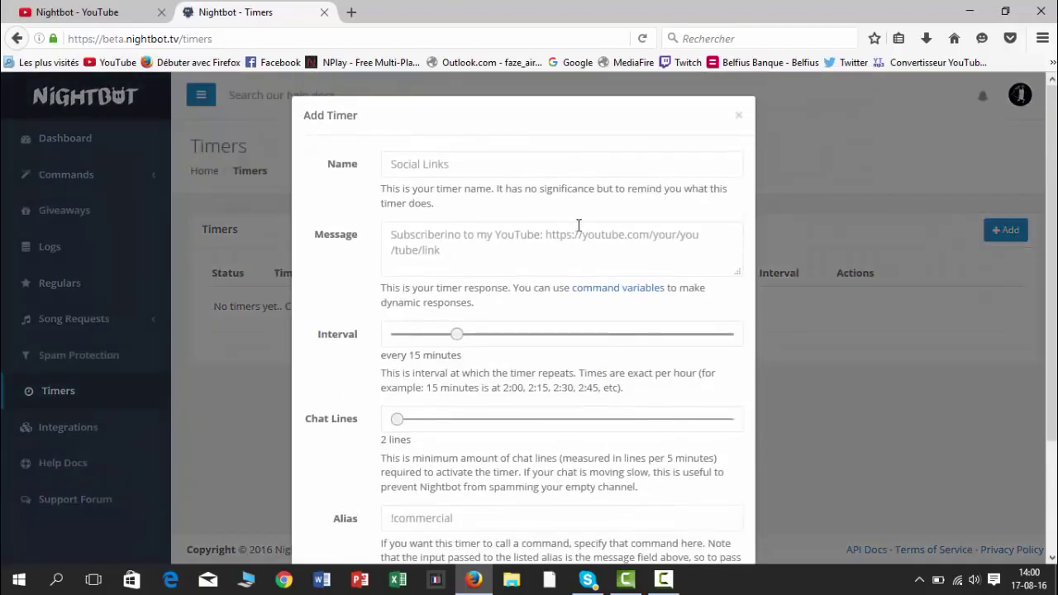
{"action": "left_click", "coordinate": [538, 173]}
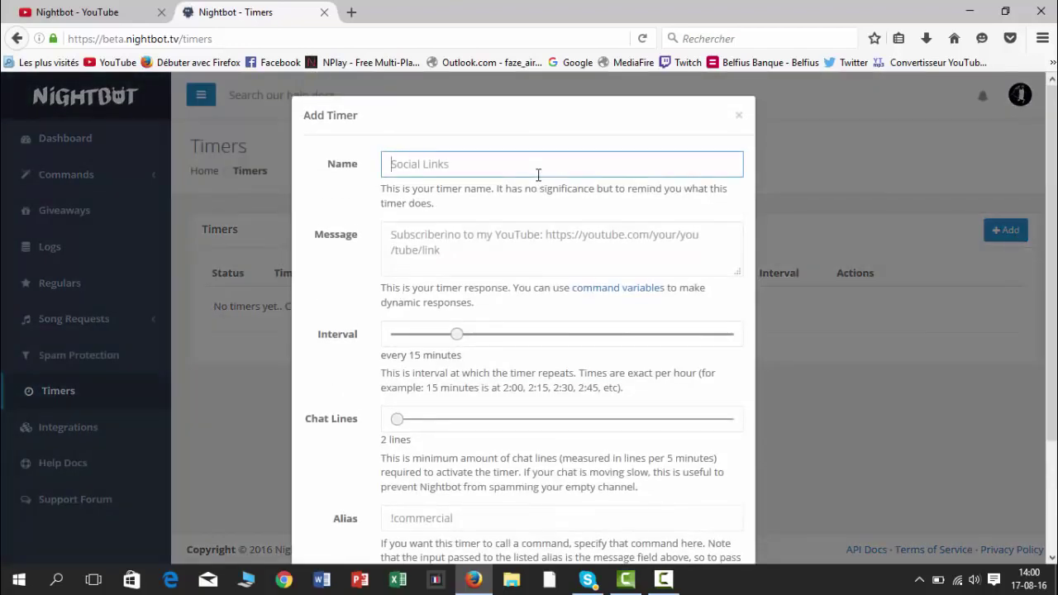
{"action": "type", "text": "horaires"}
{"action": "left_click", "coordinate": [520, 235]}
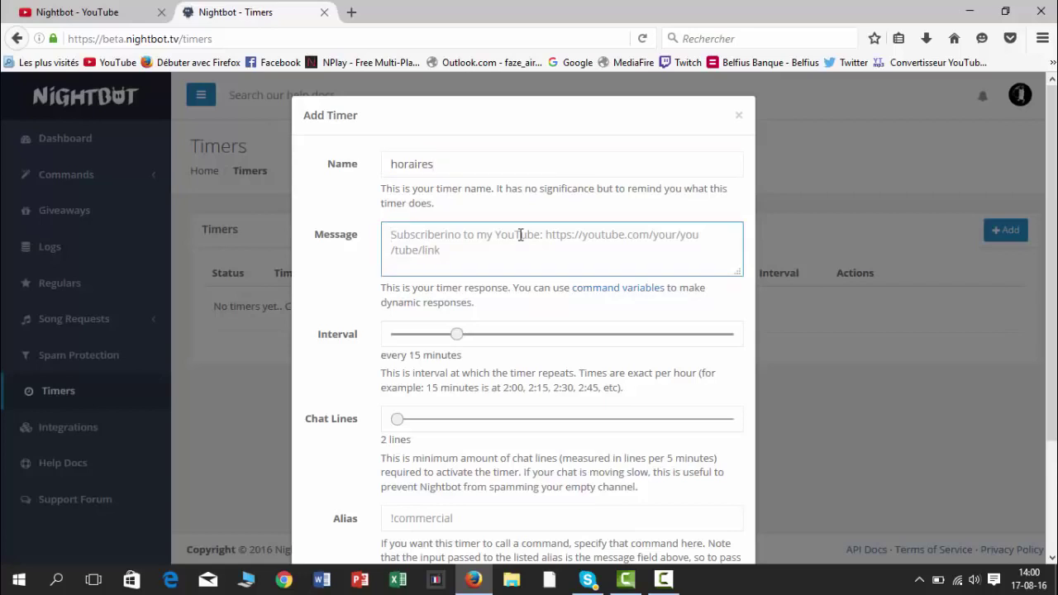
{"action": "type", "text": "Je s"}
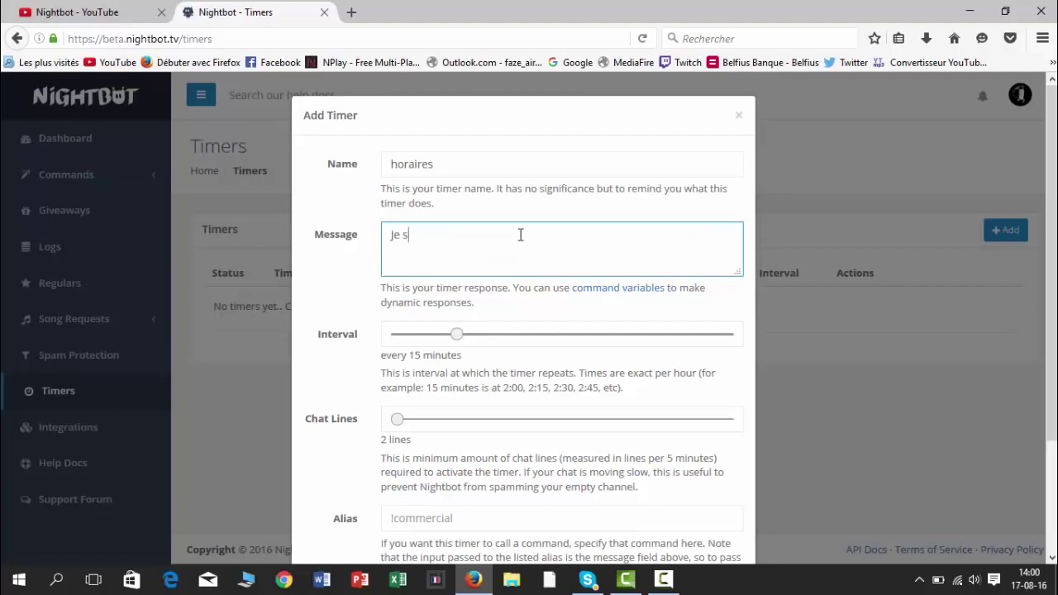
{"action": "type", "text": "uis en live tout les samed"}
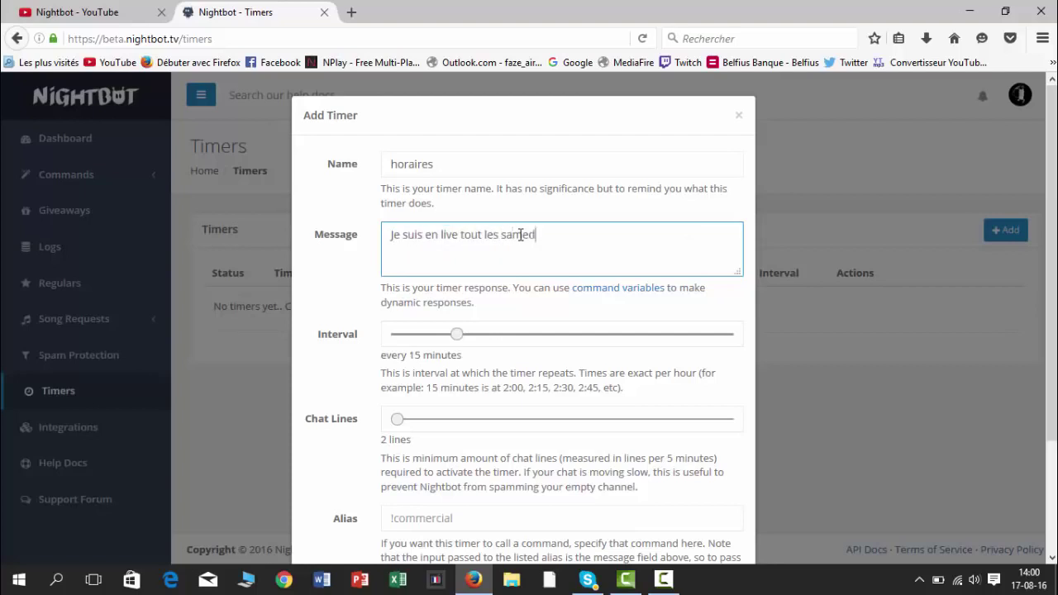
{"action": "type", "text": "is et dimanche"}
- Set the timer's interval to every 18 minutes, review its chat lines and alias settings, and close it without saving
{"action": "scroll", "coordinate": [482, 258], "scroll_direction": "down", "scroll_amount": 1}
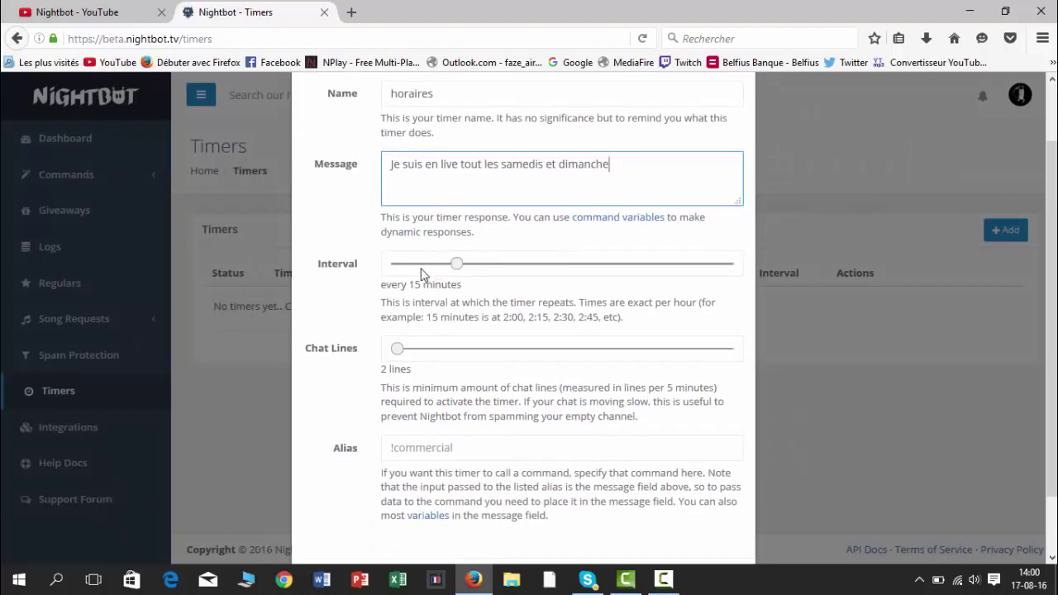
{"action": "left_click", "coordinate": [453, 266]}
{"action": "left_click_drag", "start_coordinate": [453, 266], "coordinate": [757, 245]}
{"action": "left_click_drag", "start_coordinate": [885, 204], "coordinate": [477, 258]}
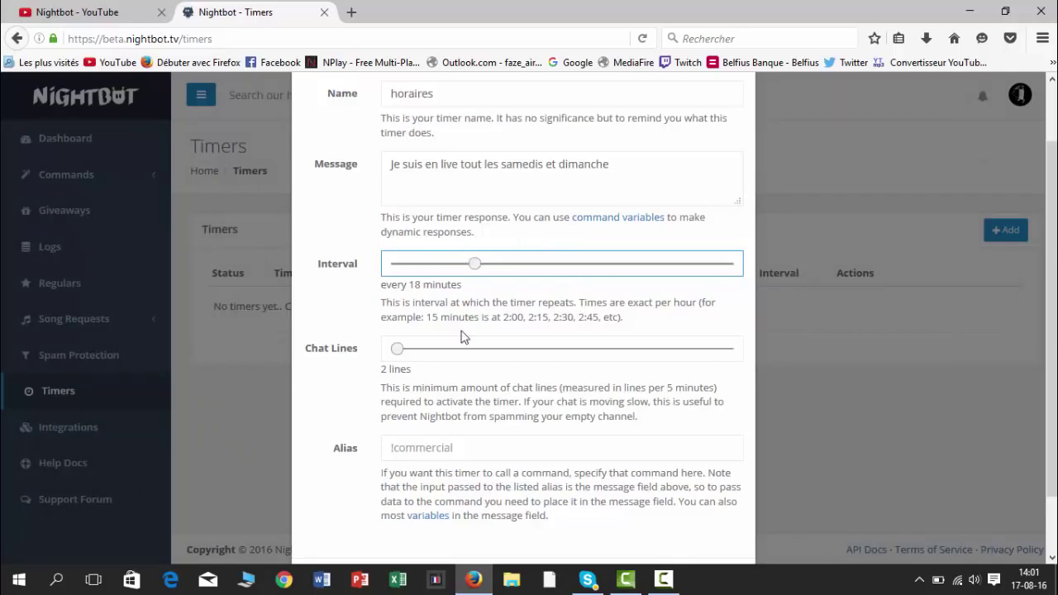
{"action": "scroll", "coordinate": [462, 337], "scroll_direction": "down", "scroll_amount": 1}
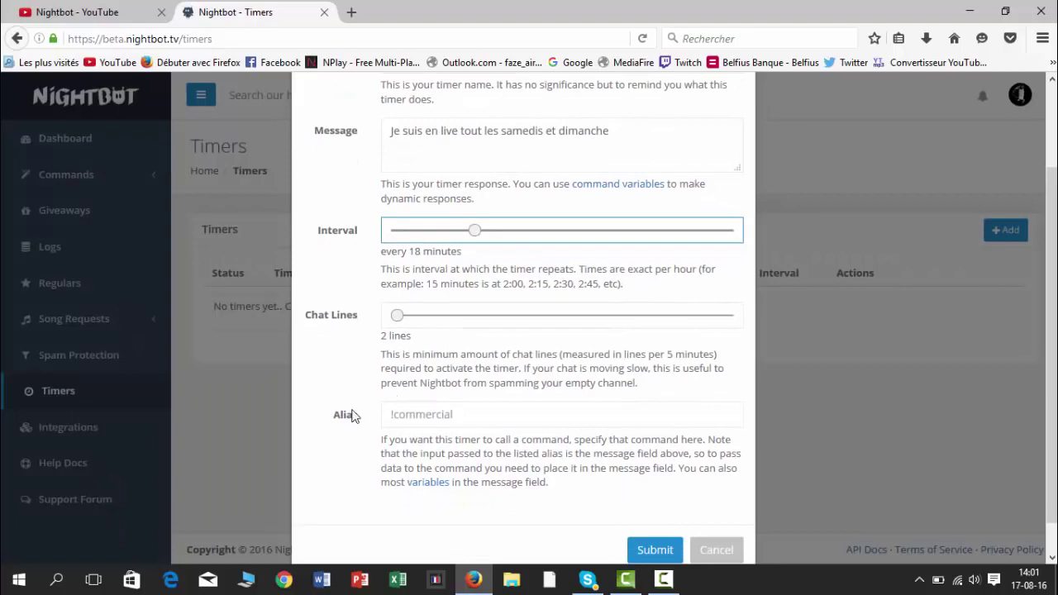
{"action": "scroll", "coordinate": [454, 418], "scroll_direction": "up", "scroll_amount": 3}
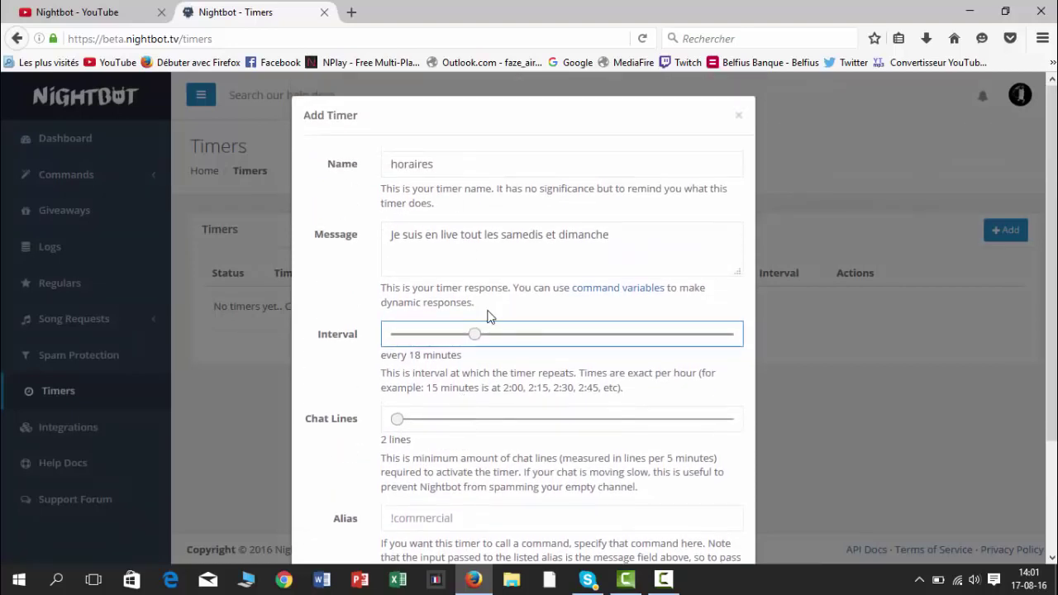
{"action": "scroll", "coordinate": [488, 318], "scroll_direction": "down", "scroll_amount": 1}
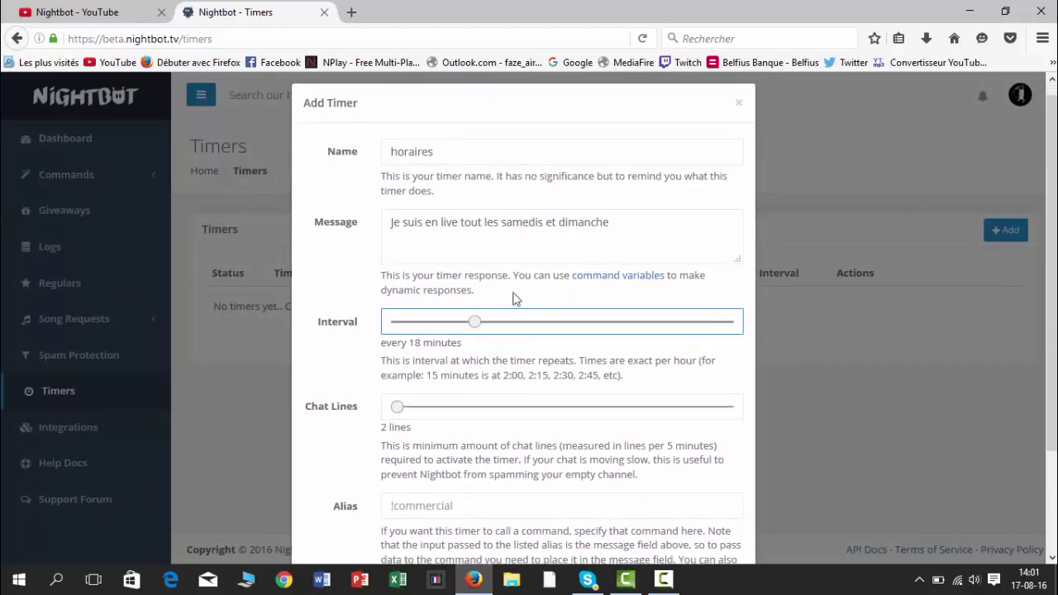
{"action": "left_click", "coordinate": [740, 104]}
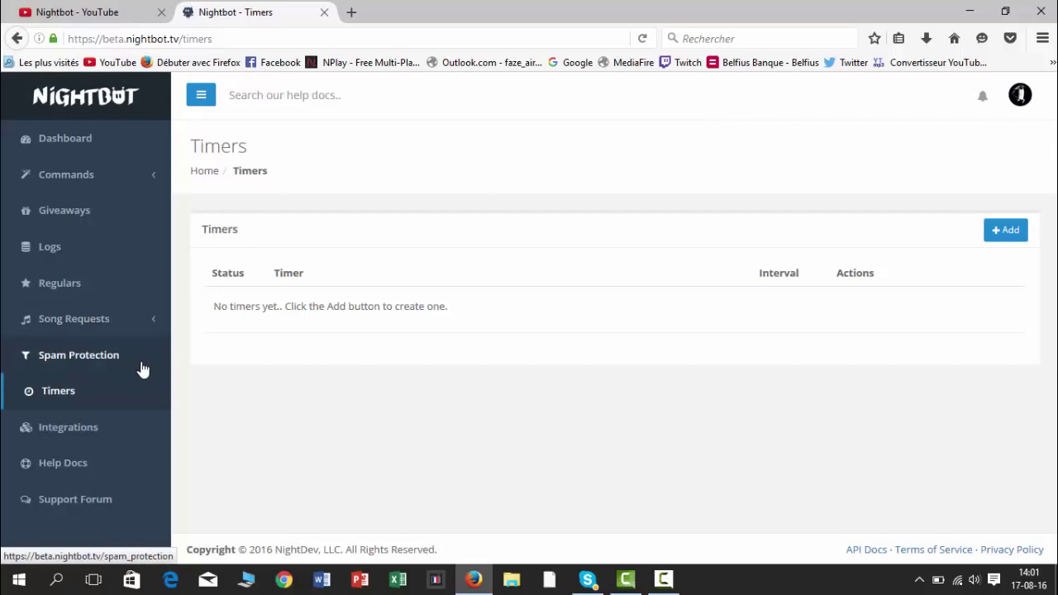
- Open the integrations page to view the services that can be connected to Nightbot
{"action": "left_click", "coordinate": [75, 427]}
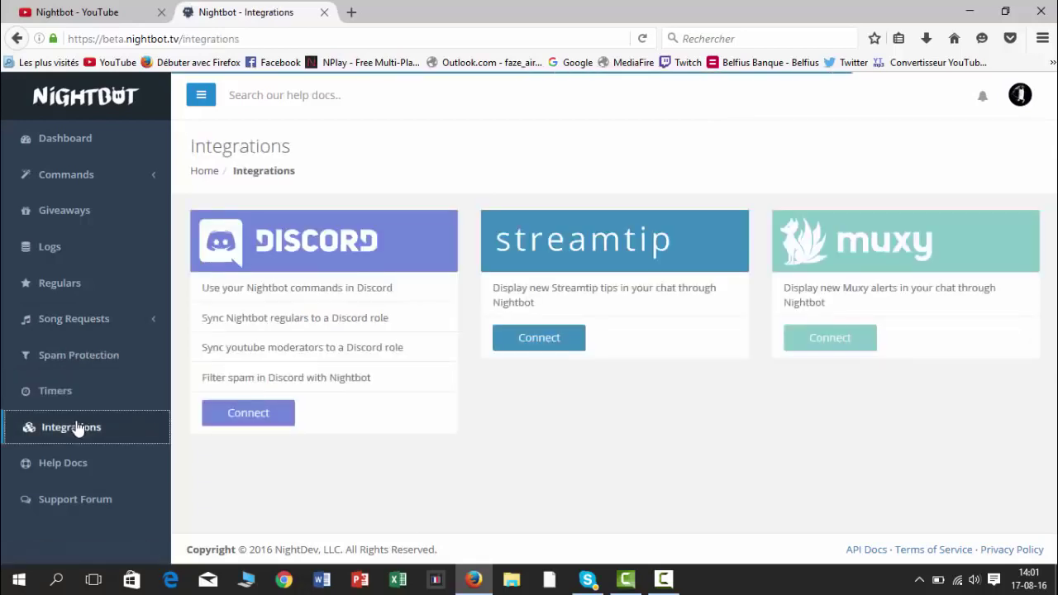